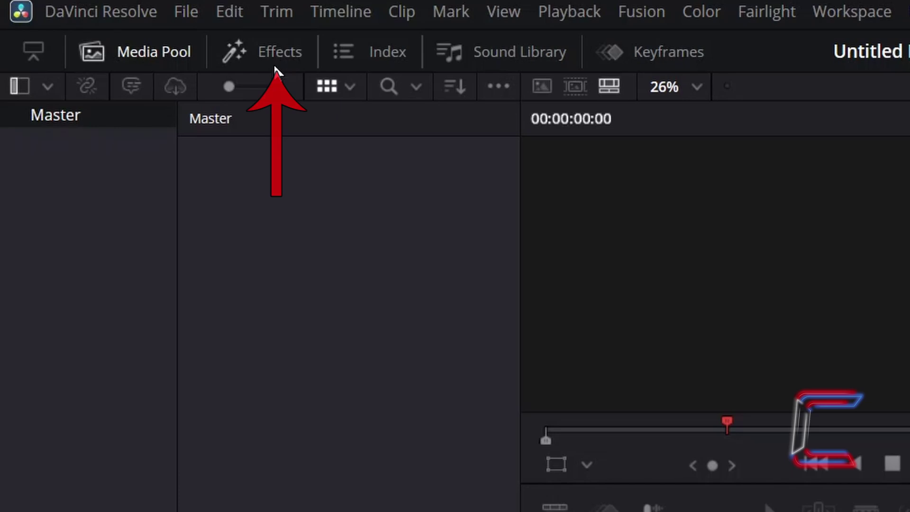
Add a Fusion Composition from the toolbox effects to the start of the empty timeline.
{"action": "left_click", "coordinate": [275, 66]}
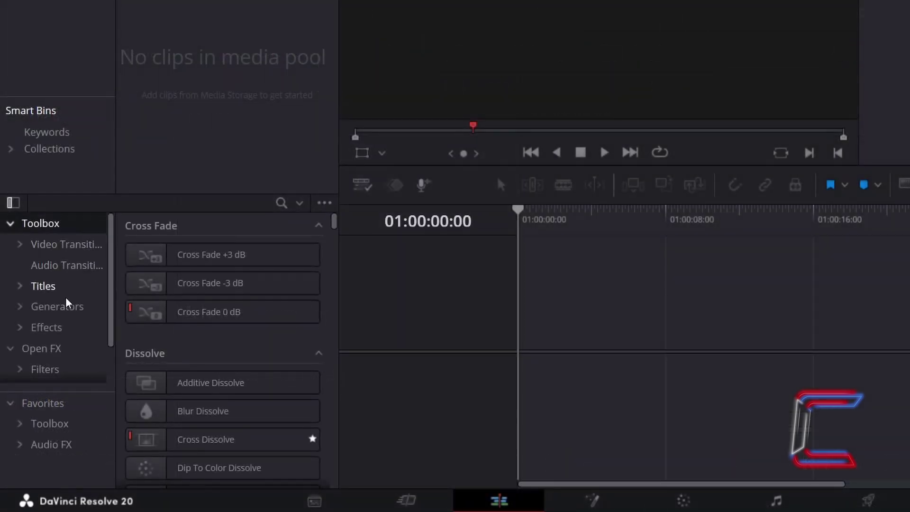
{"action": "left_click", "coordinate": [72, 328]}
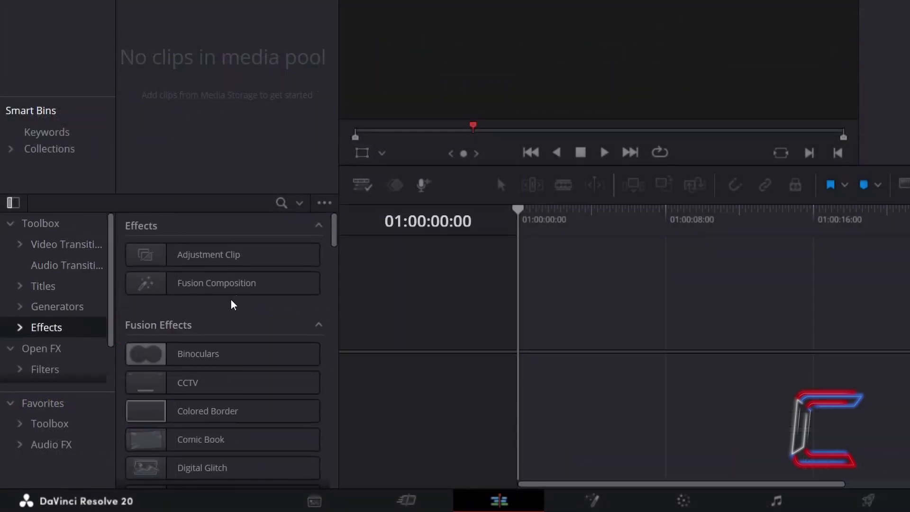
{"action": "left_click", "coordinate": [254, 284]}
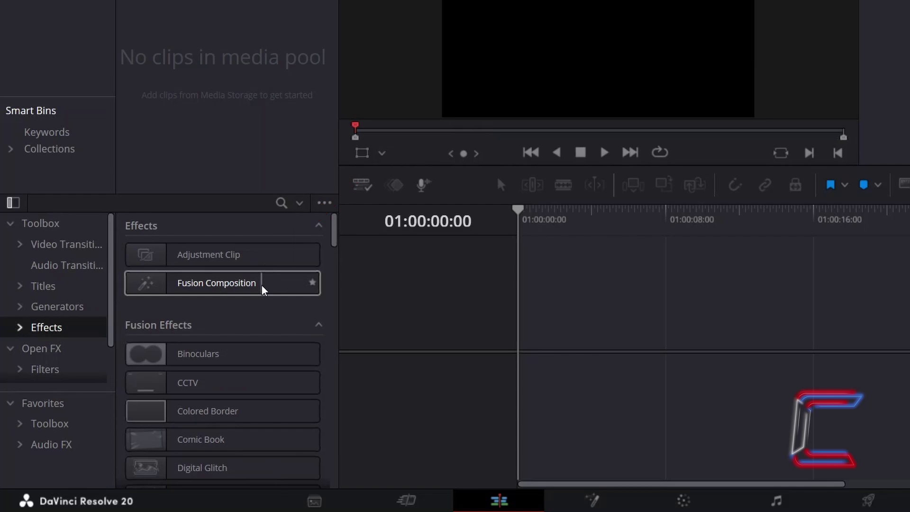
{"action": "left_click_drag", "start_coordinate": [263, 290], "coordinate": [556, 341]}
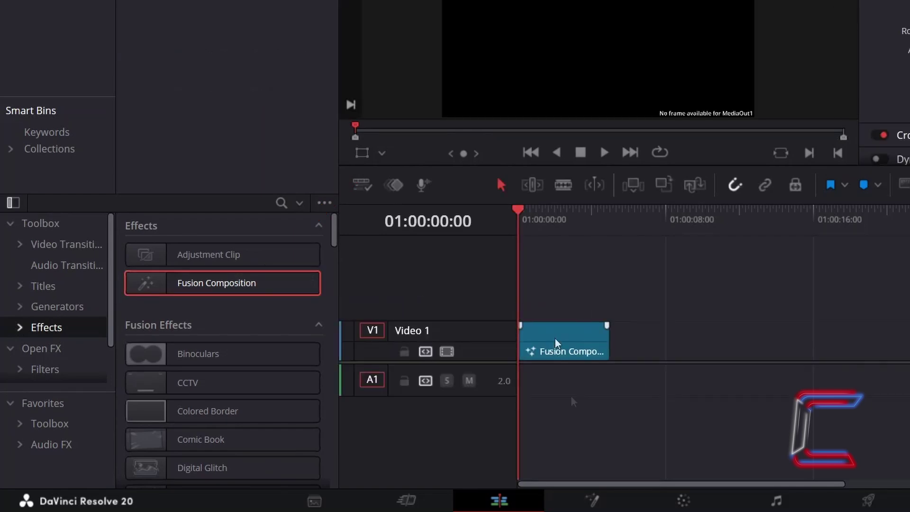
Set the Fusion Composition clip's duration to 20 seconds (20:00) in Time format.
{"action": "left_click", "coordinate": [556, 339]}
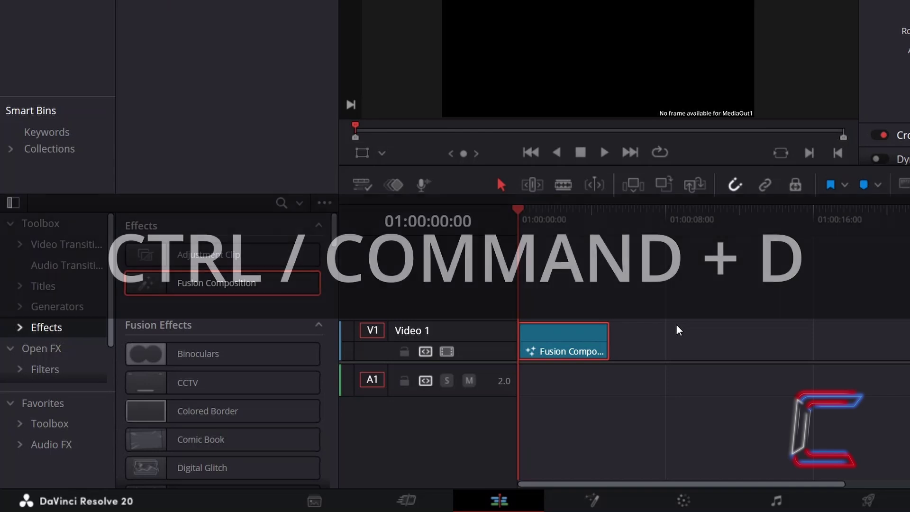
{"action": "key", "text": "ctrl+d"}
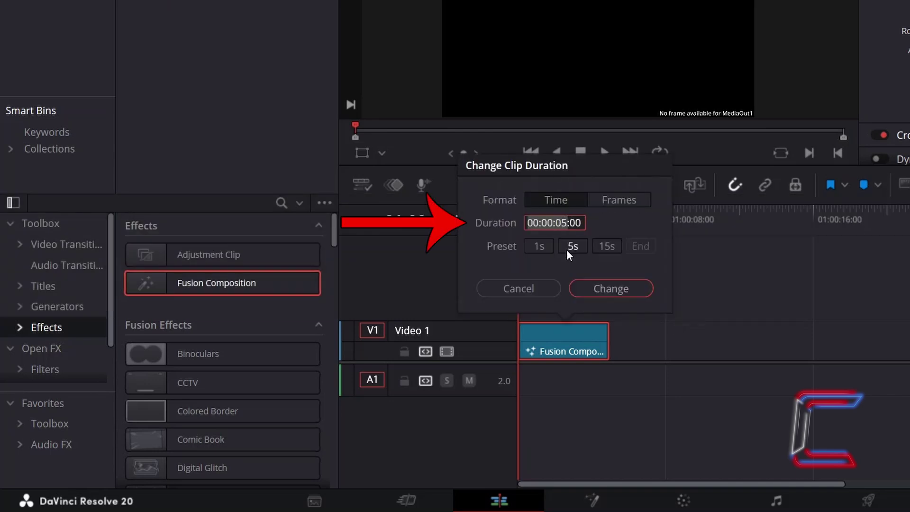
{"action": "type", "text": "20:00"}
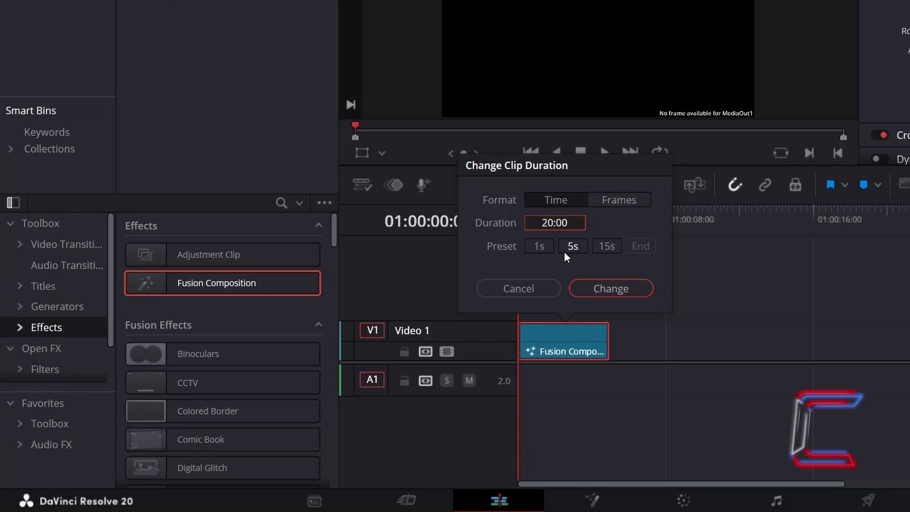
{"action": "left_click", "coordinate": [619, 200]}
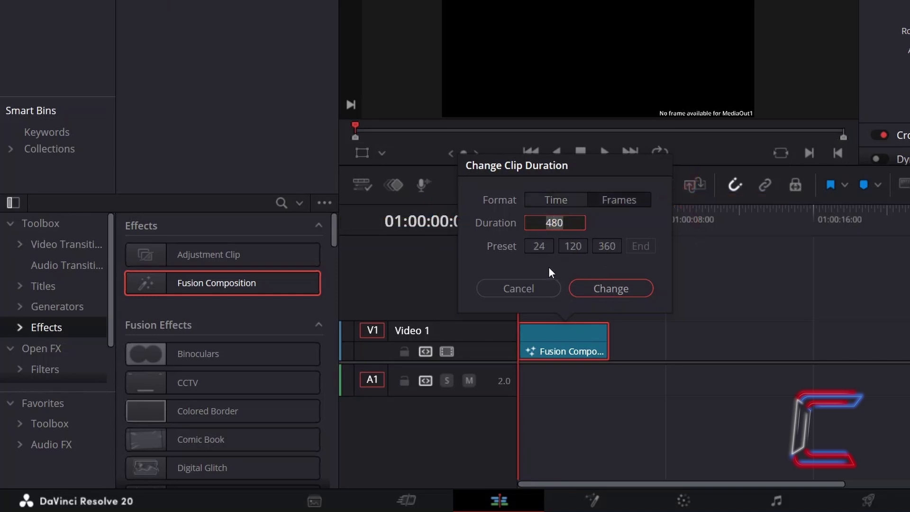
{"action": "left_click", "coordinate": [580, 201]}
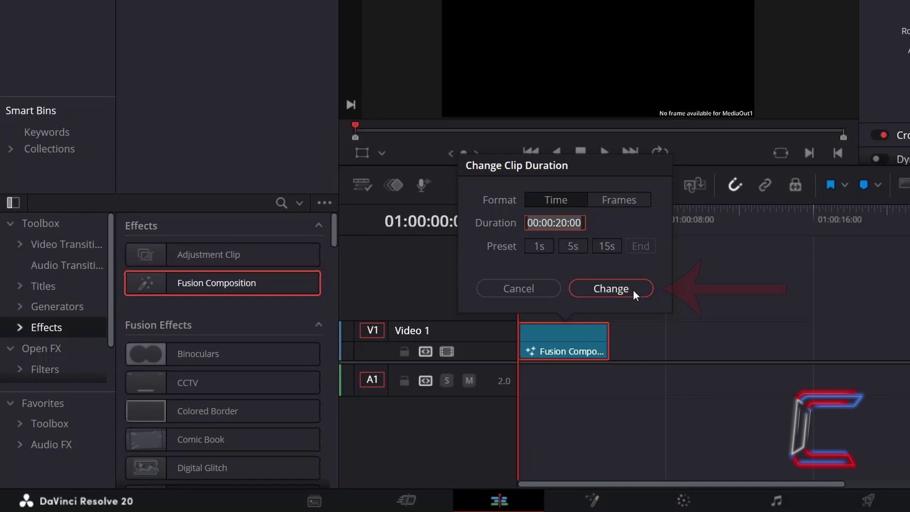
{"action": "left_click", "coordinate": [633, 291]}
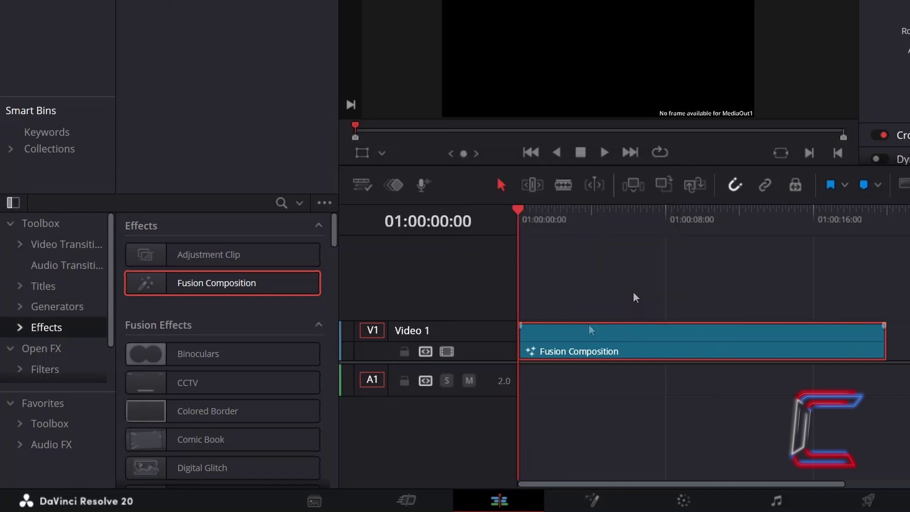
Open the Fusion Composition clip in the Fusion page and add a pEmitter node feeding a pRender node.
{"action": "right_click", "coordinate": [590, 330]}
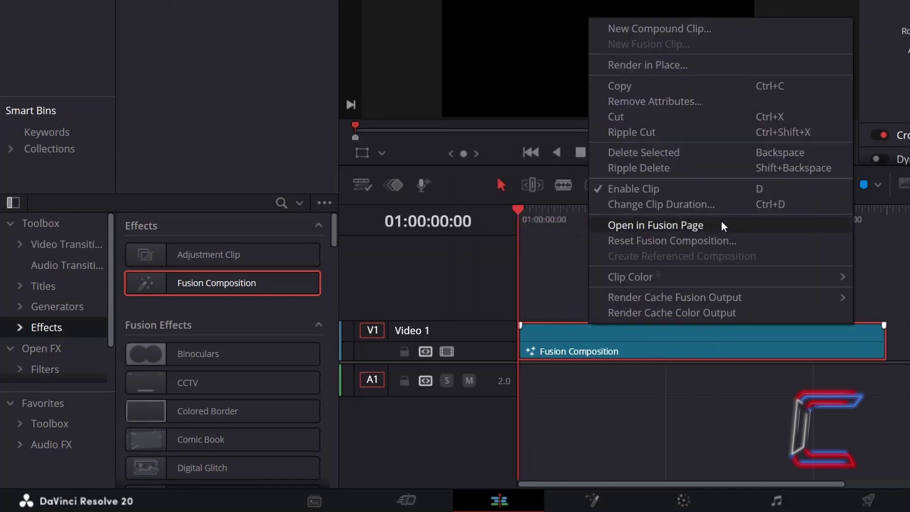
{"action": "left_click", "coordinate": [721, 220]}
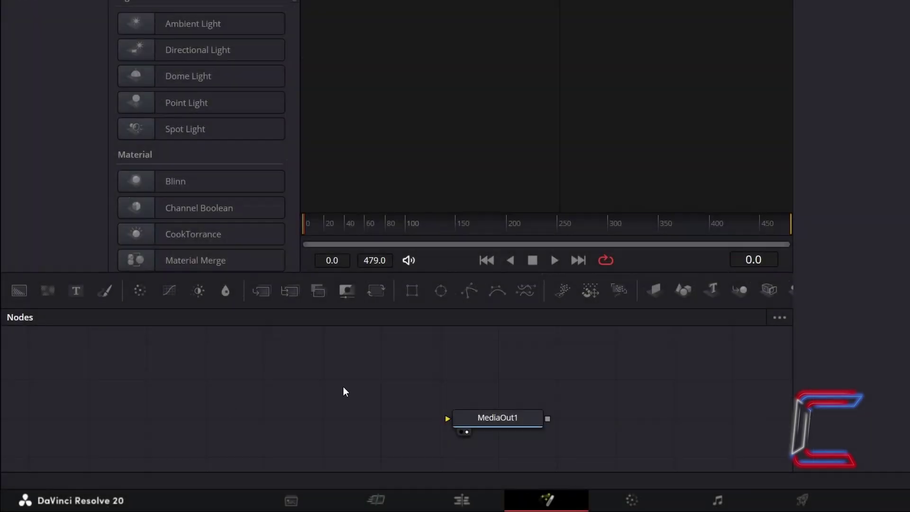
{"action": "left_click", "coordinate": [562, 297]}
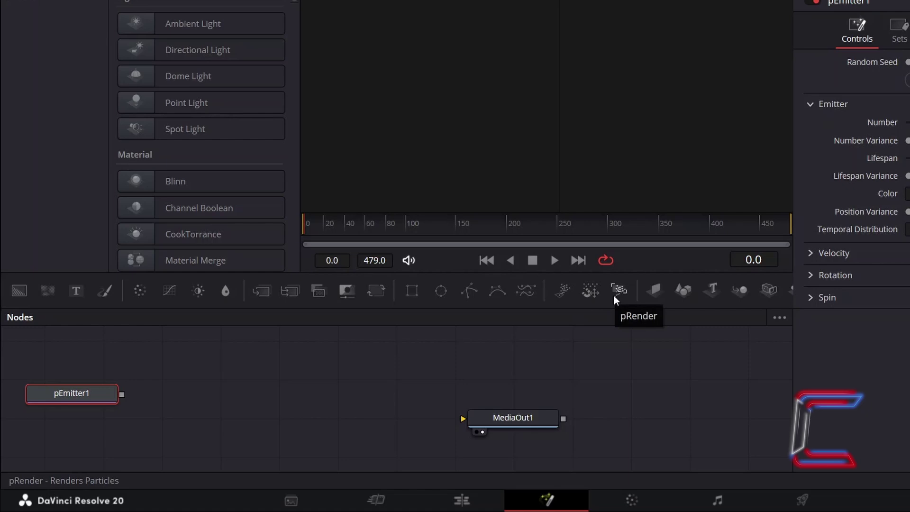
{"action": "left_click", "coordinate": [617, 290]}
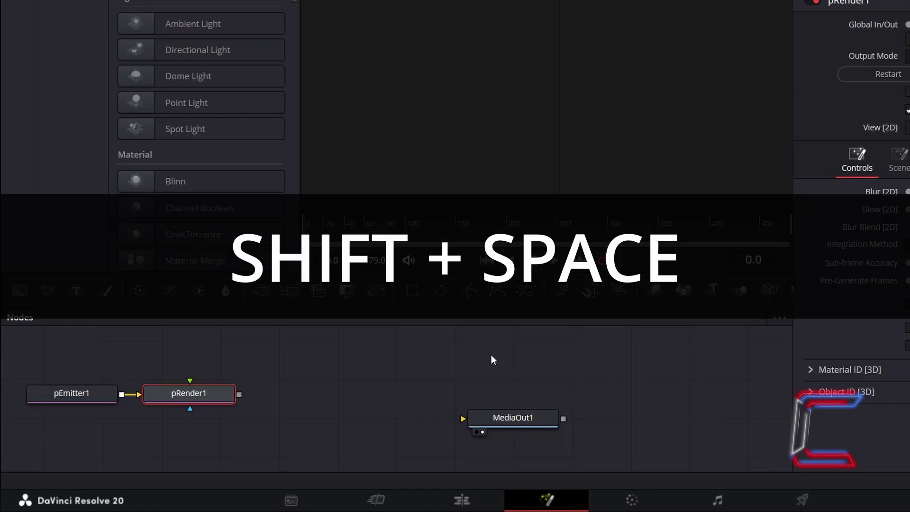
Append Glow (Glo) and Merge nodes after pRender1 and connect the Merge output to MediaOut1.
{"action": "key", "text": "shift+space"}
{"action": "type", "text": "Glow"}
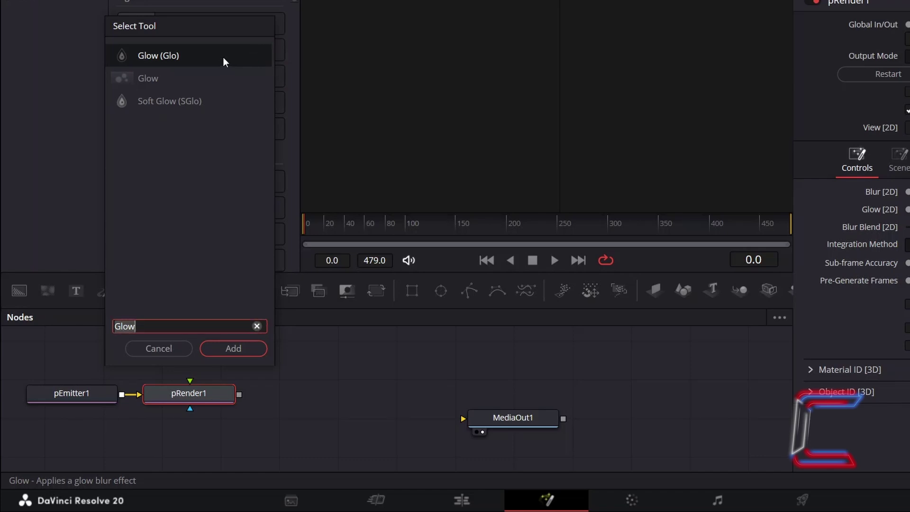
{"action": "left_click", "coordinate": [251, 352]}
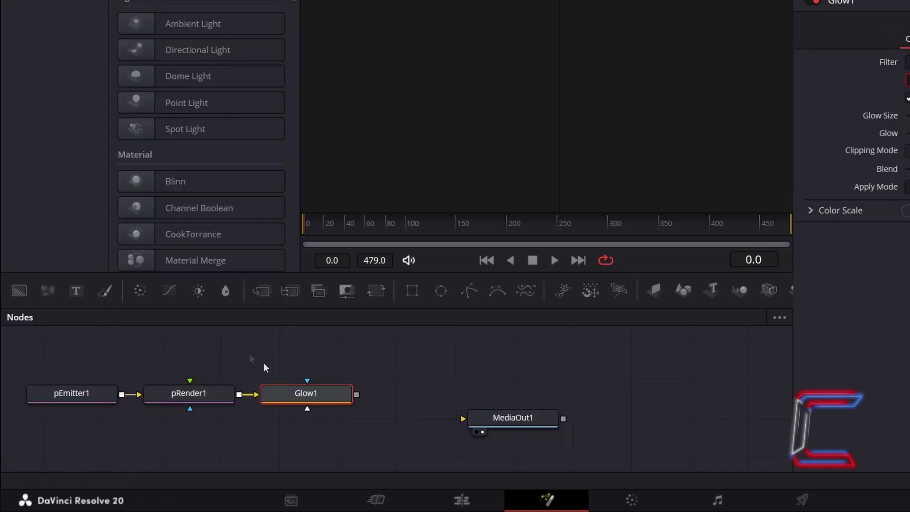
{"action": "left_click", "coordinate": [263, 291]}
{"action": "left_click_drag", "start_coordinate": [474, 395], "coordinate": [493, 428]}
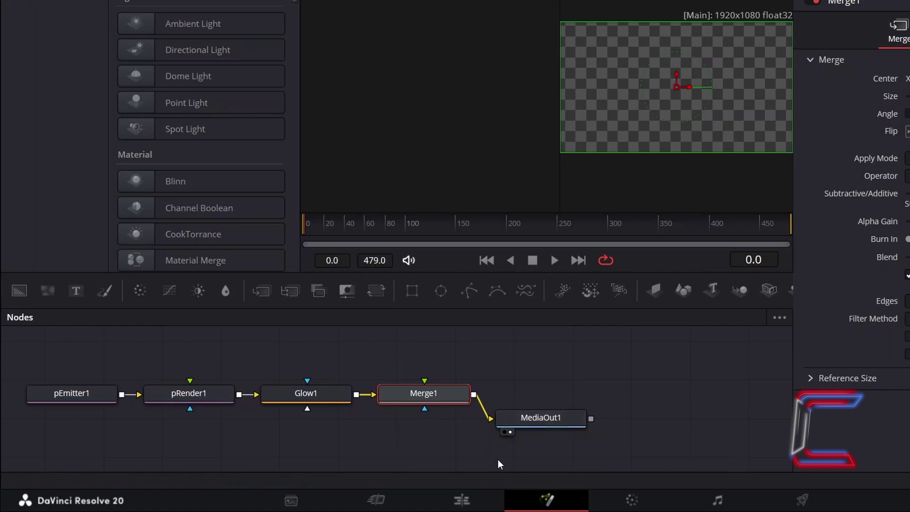
Set the pEmitter1 Number to 5, Number Variance to 1 and Lifespan to 500.
{"action": "left_click", "coordinate": [97, 401]}
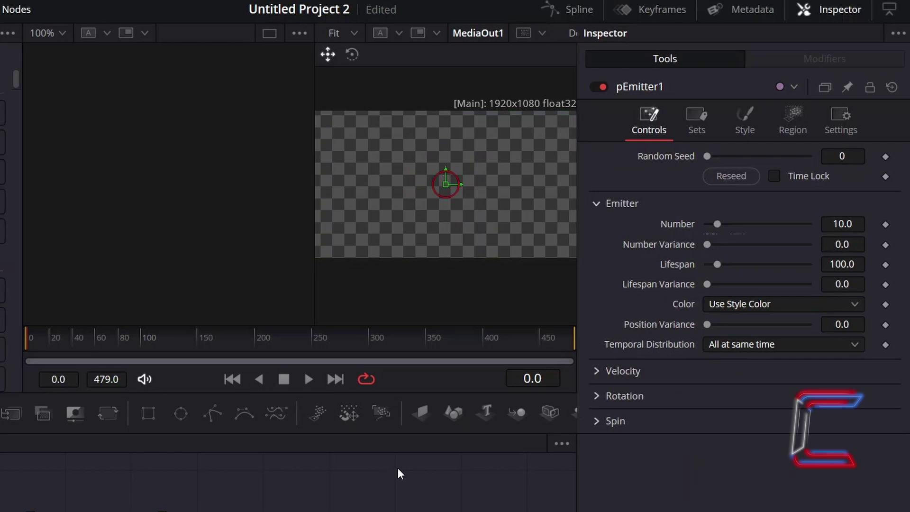
{"action": "left_click", "coordinate": [858, 222]}
{"action": "type", "text": "5"}
{"action": "key", "text": "Tab"}
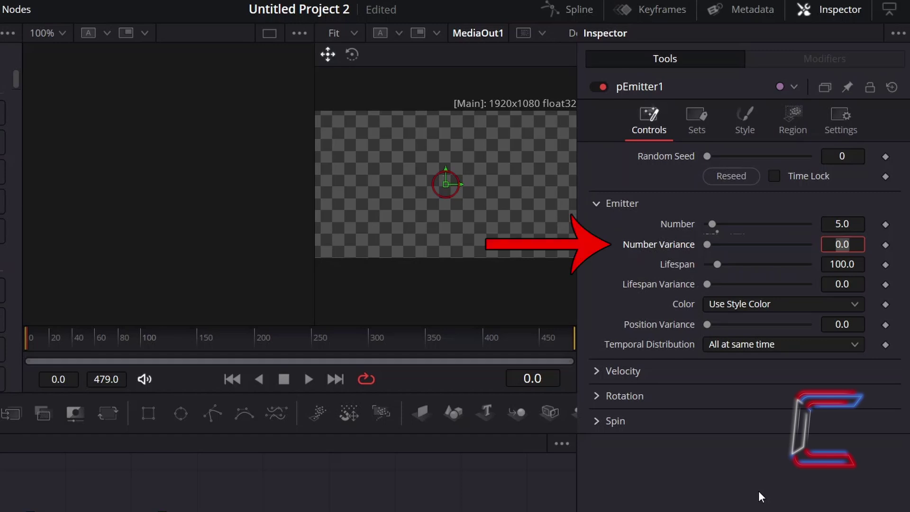
{"action": "type", "text": "1"}
{"action": "key", "text": "Tab"}
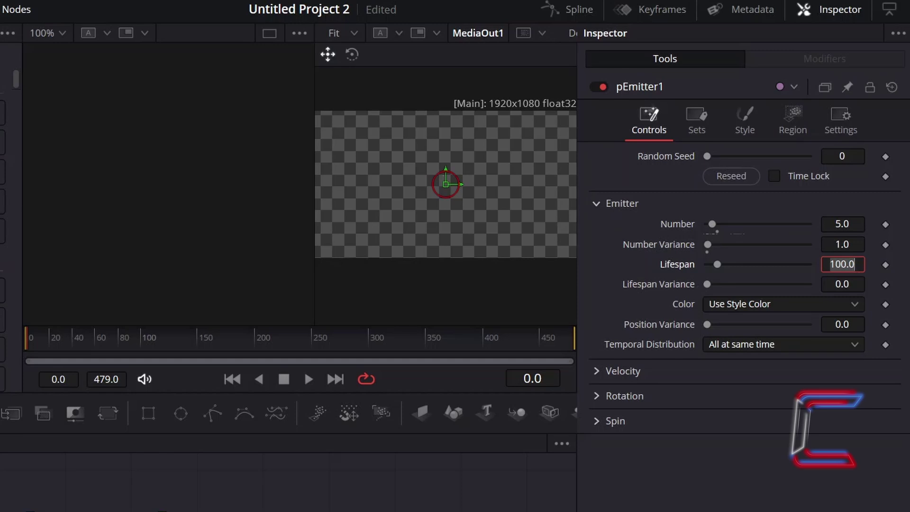
{"action": "type", "text": "500"}
{"action": "key", "text": "Tab"}
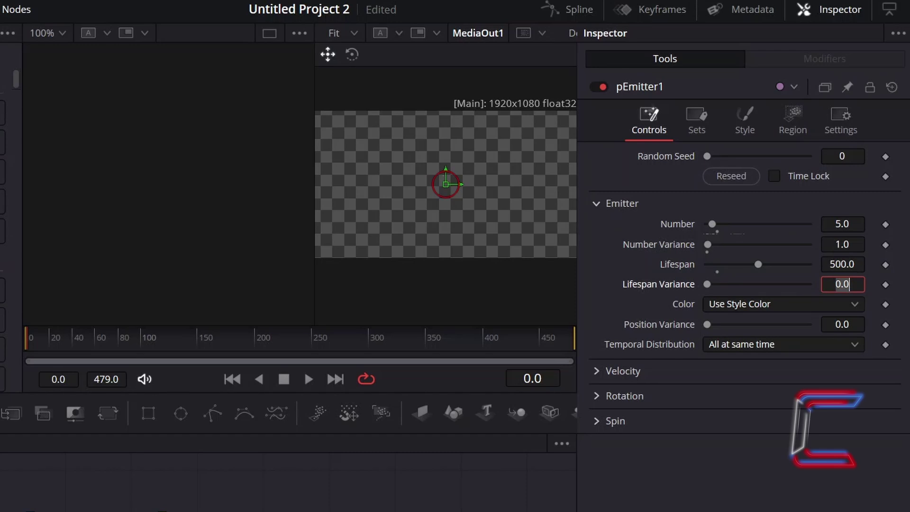
Open the Velocity settings of pEmitter1.
{"action": "left_click", "coordinate": [598, 203]}
{"action": "left_click", "coordinate": [593, 224]}
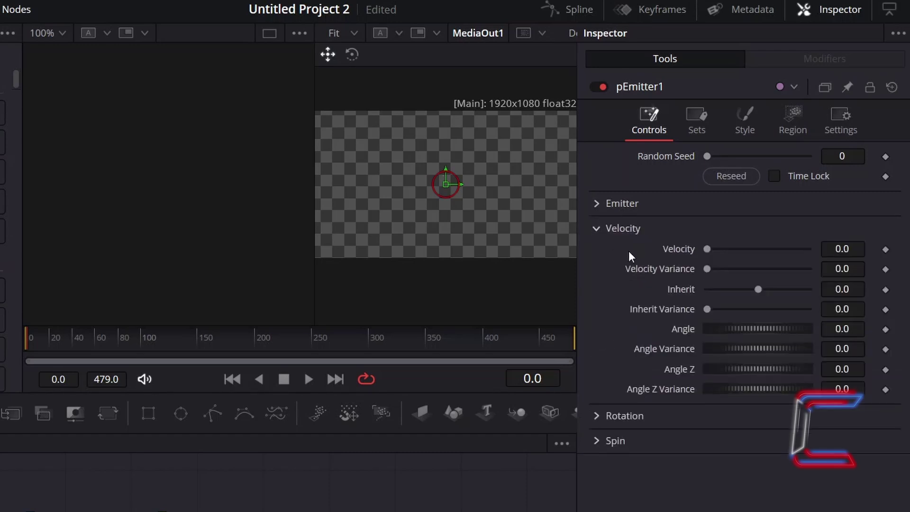
{"action": "left_click", "coordinate": [850, 235]}
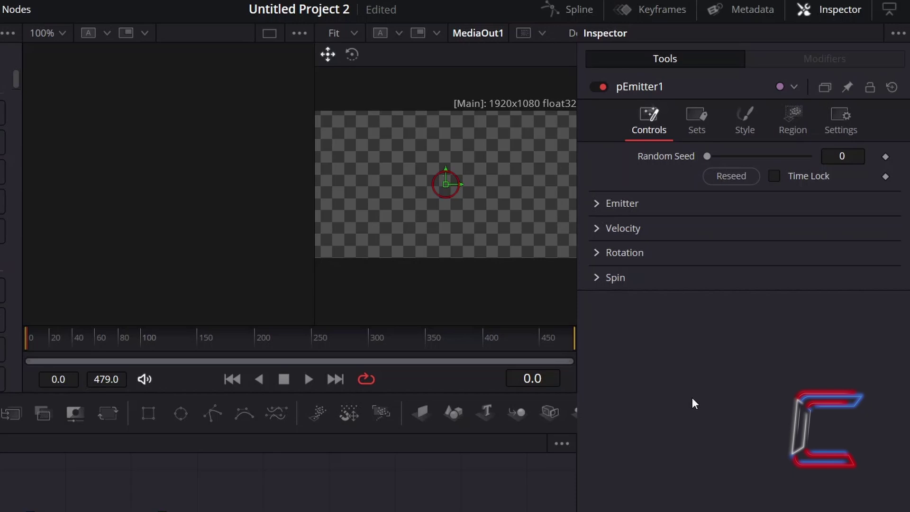
Change the pEmitter1 particle style to Blob and set its Noise to 0.35.
{"action": "left_click", "coordinate": [758, 126]}
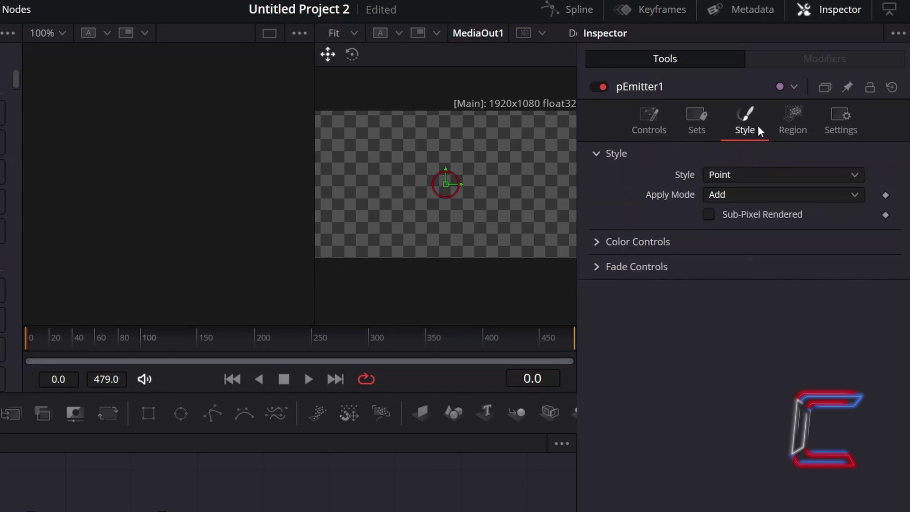
{"action": "left_click", "coordinate": [779, 170]}
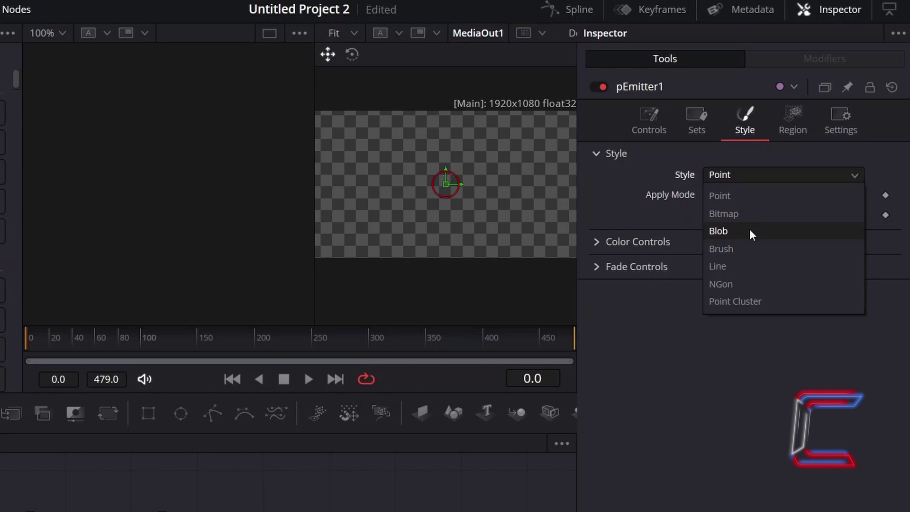
{"action": "left_click", "coordinate": [750, 231]}
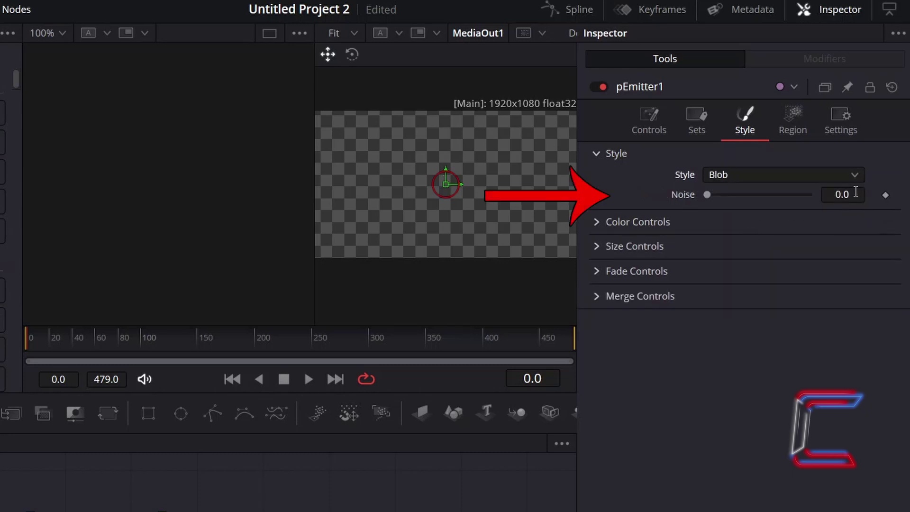
{"action": "left_click", "coordinate": [855, 193]}
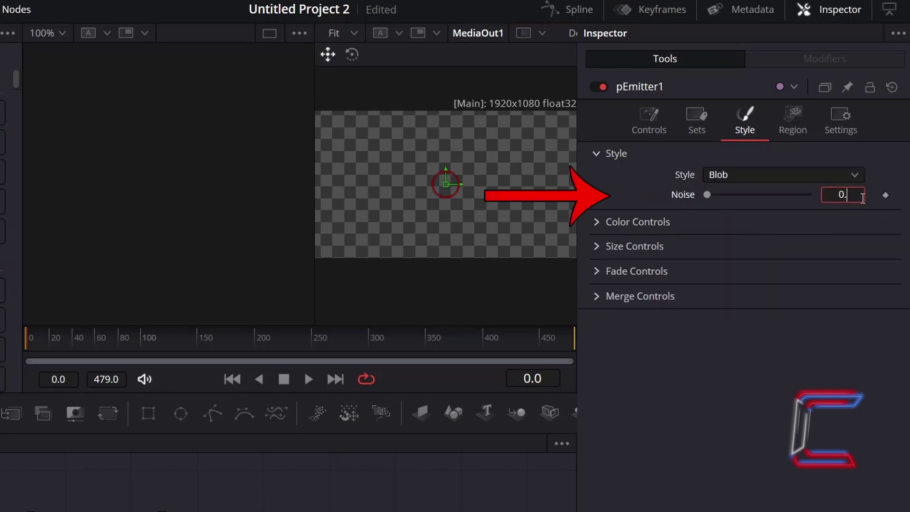
{"action": "key", "text": "BackSpace"}
{"action": "key", "text": "BackSpace"}
{"action": "key", "text": "BackSpace"}
{"action": "type", "text": "0.35"}
{"action": "key", "text": "Return"}
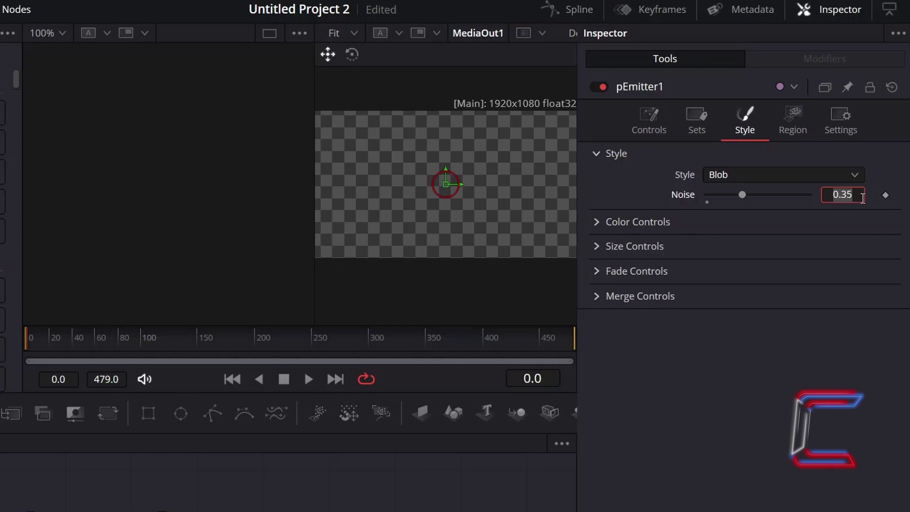
Set the Blob particles' Size to 0.2 and Size Variance to 0.075 in the style settings.
{"action": "left_click", "coordinate": [612, 222]}
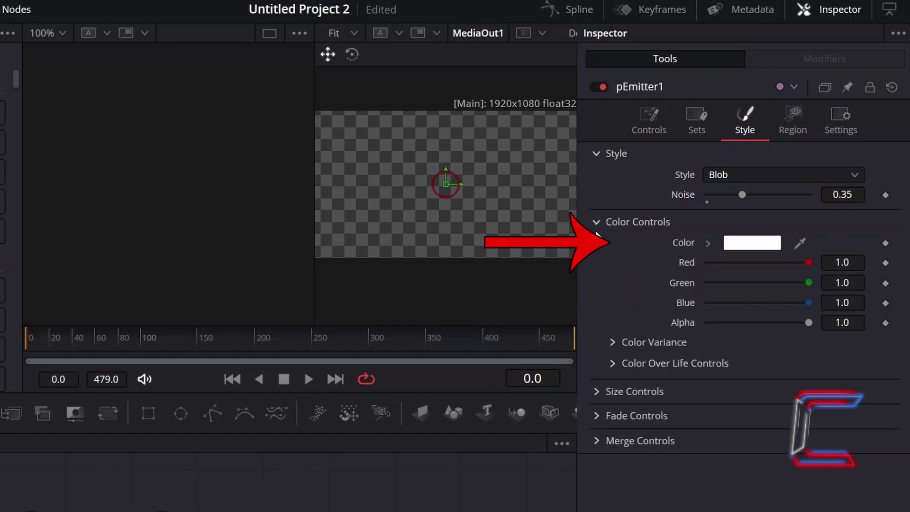
{"action": "left_click", "coordinate": [595, 224]}
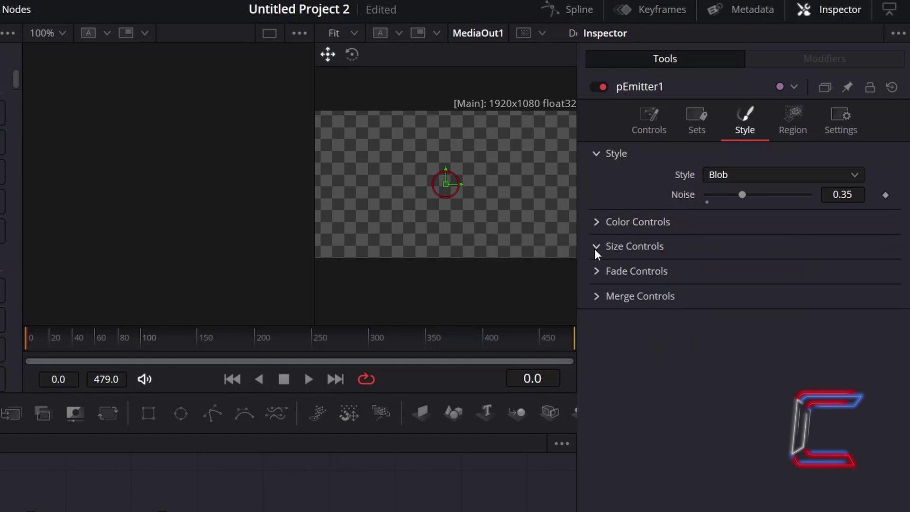
{"action": "left_click", "coordinate": [595, 247]}
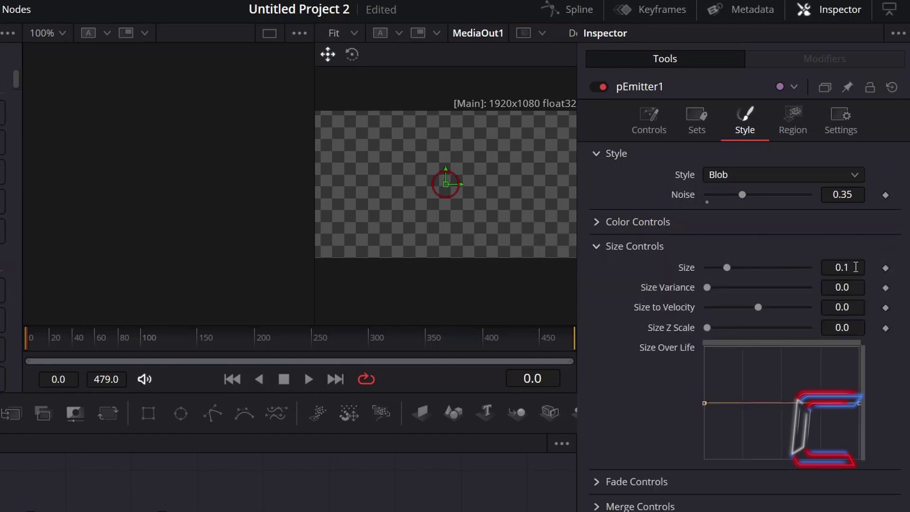
{"action": "left_click", "coordinate": [849, 268]}
{"action": "key", "text": "BackSpace"}
{"action": "type", "text": "2"}
{"action": "left_click", "coordinate": [838, 287]}
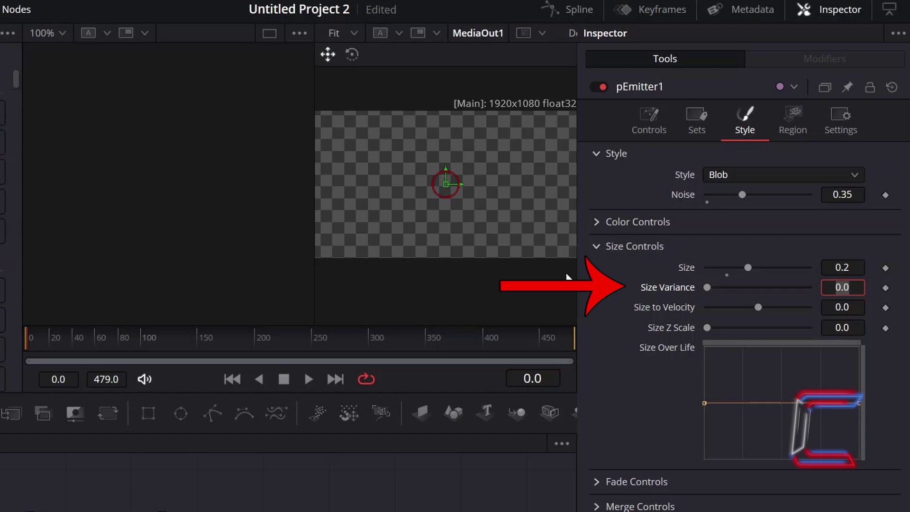
{"action": "key", "text": "BackSpace"}
{"action": "type", "text": "075"}
{"action": "key", "text": "Tab"}
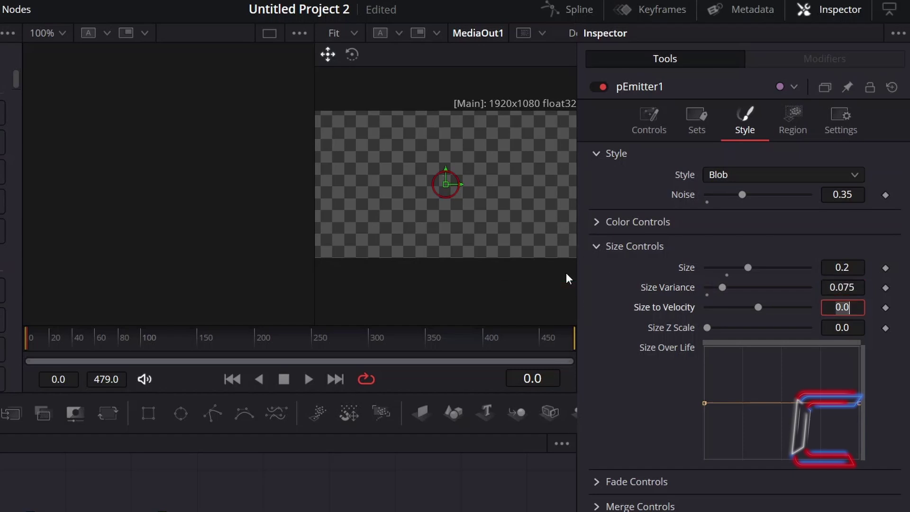
{"action": "left_click", "coordinate": [599, 245]}
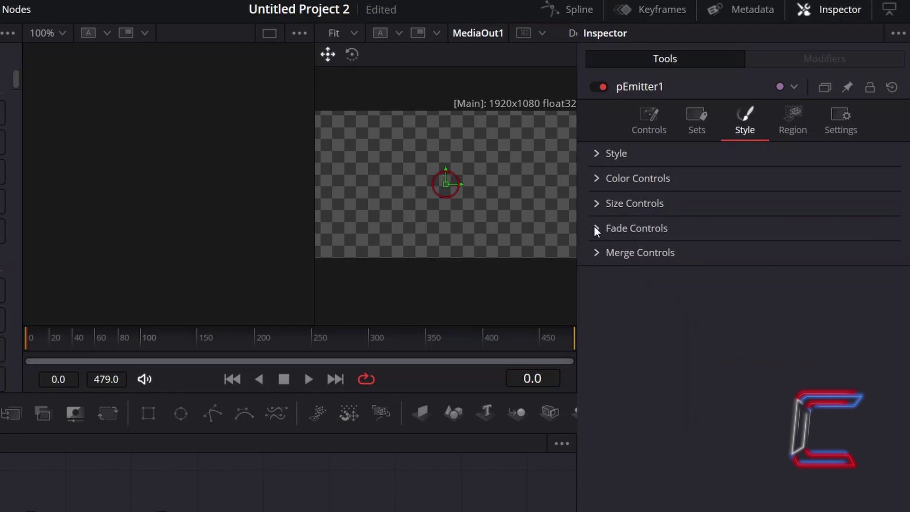
Set the pEmitter1 particles' Fade In to 0.1 and Fade Out to 0.7 in the style's fade controls.
{"action": "left_click", "coordinate": [593, 232]}
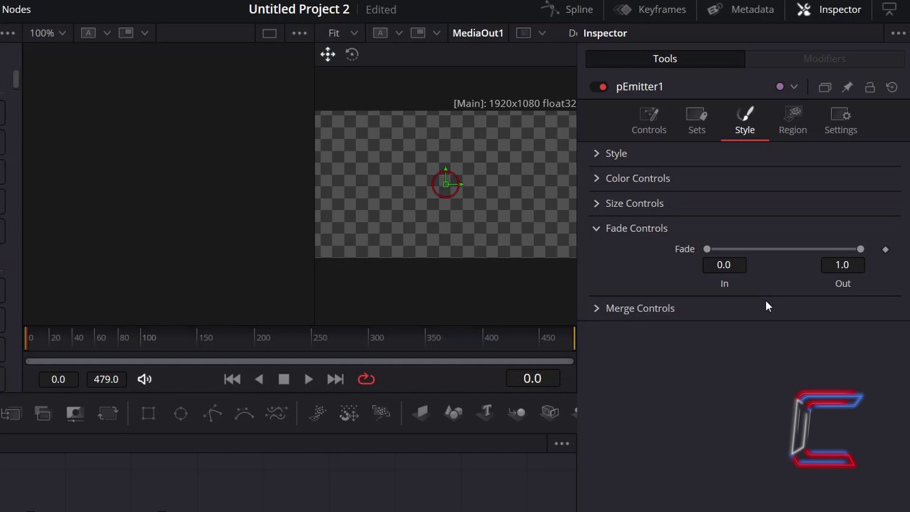
{"action": "left_click", "coordinate": [737, 264]}
{"action": "key", "text": "BackSpace"}
{"action": "type", "text": "1"}
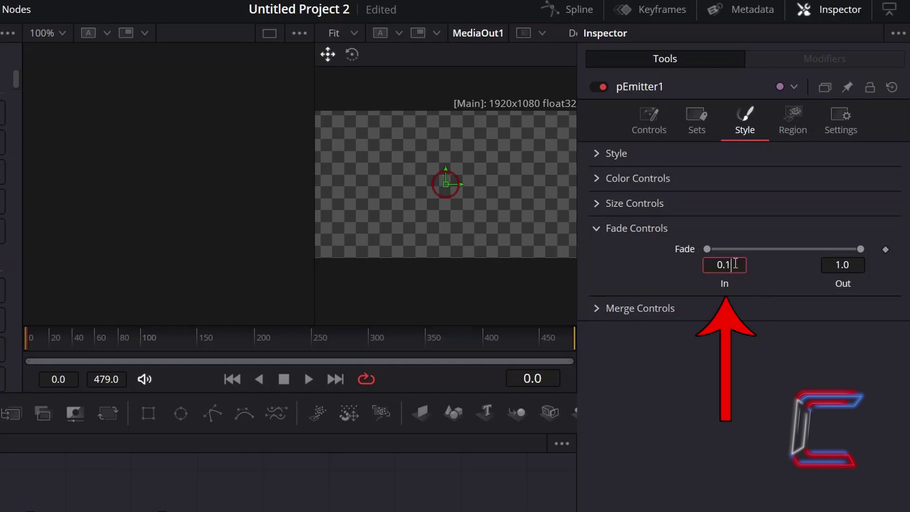
{"action": "key", "text": "Tab"}
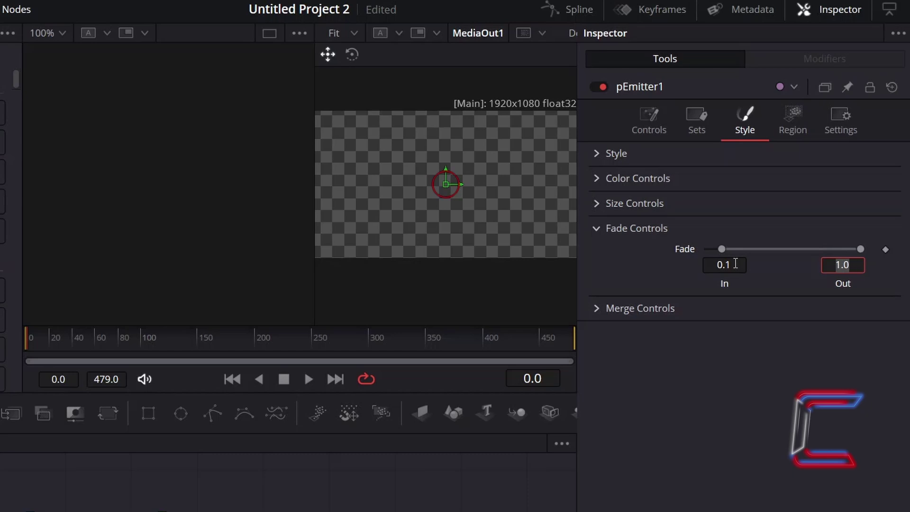
{"action": "type", "text": "0.7"}
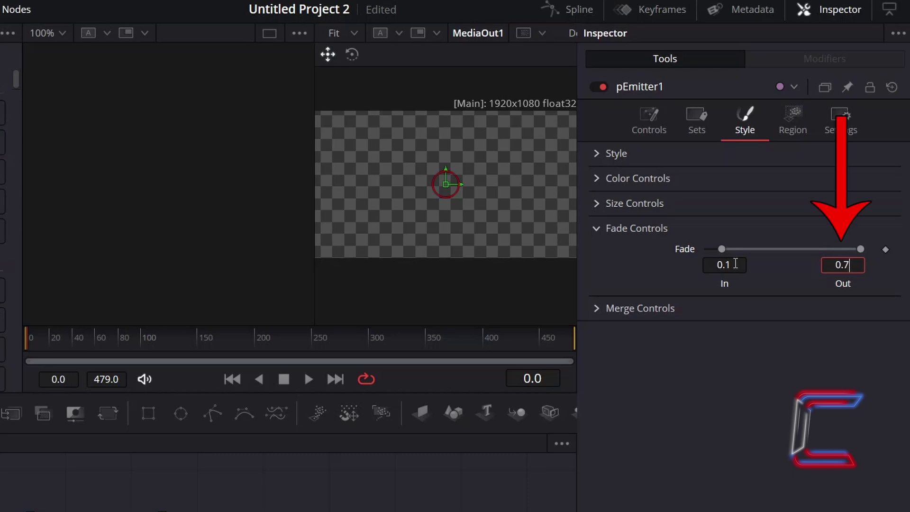
{"action": "key", "text": "Tab"}
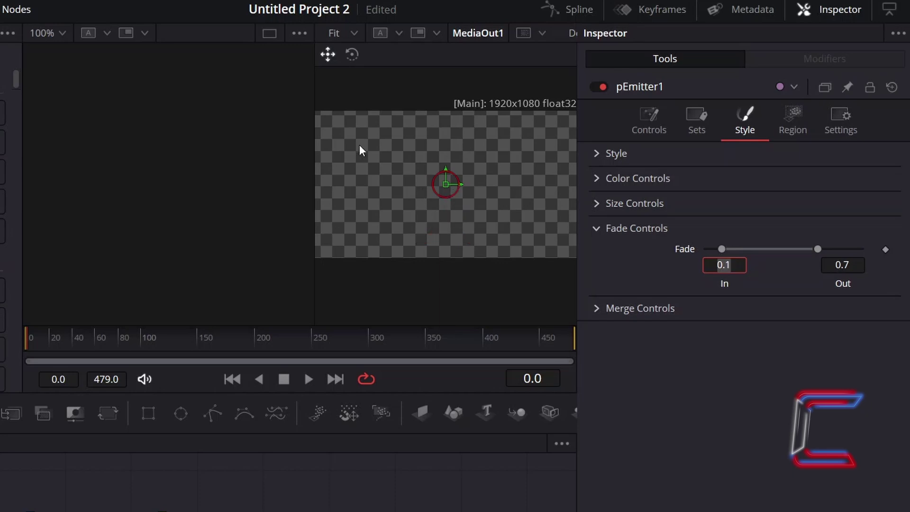
Change the emission region of pEmitter1 to All.
{"action": "left_click", "coordinate": [804, 130]}
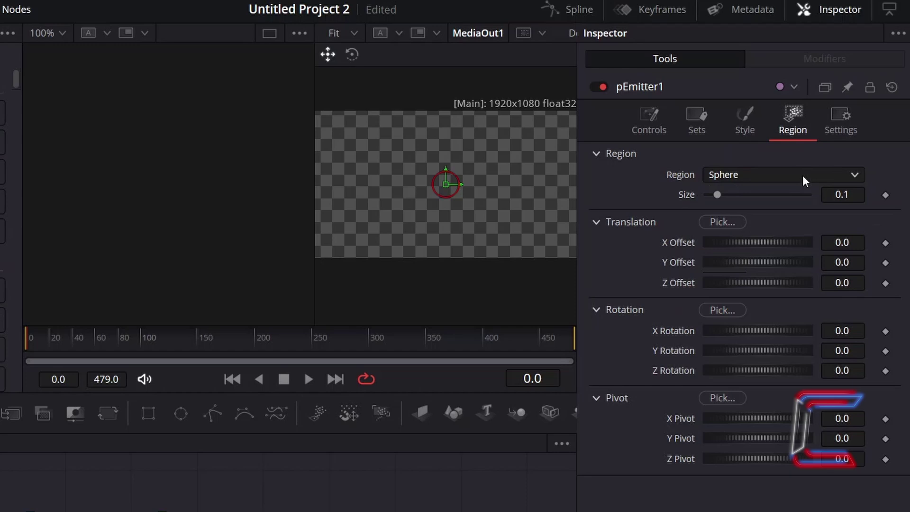
{"action": "left_click", "coordinate": [800, 172]}
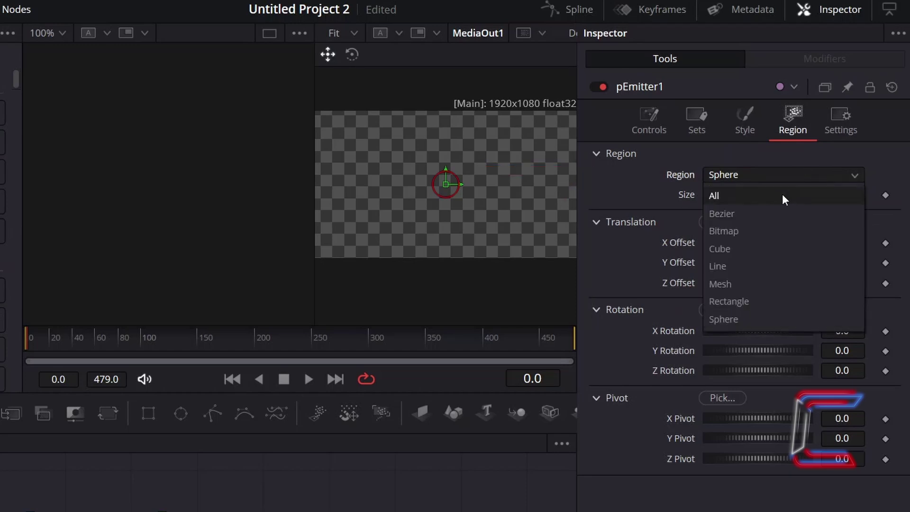
{"action": "left_click", "coordinate": [783, 195]}
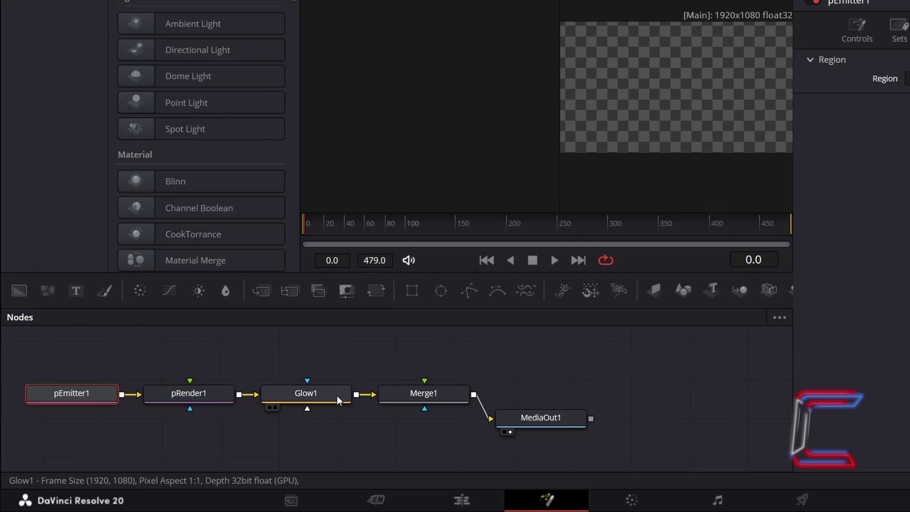
Preview the composition at frame 232 and set the Glow1 node's Glow Size to 1.2 and Glow to 0.985.
{"action": "left_click", "coordinate": [339, 399]}
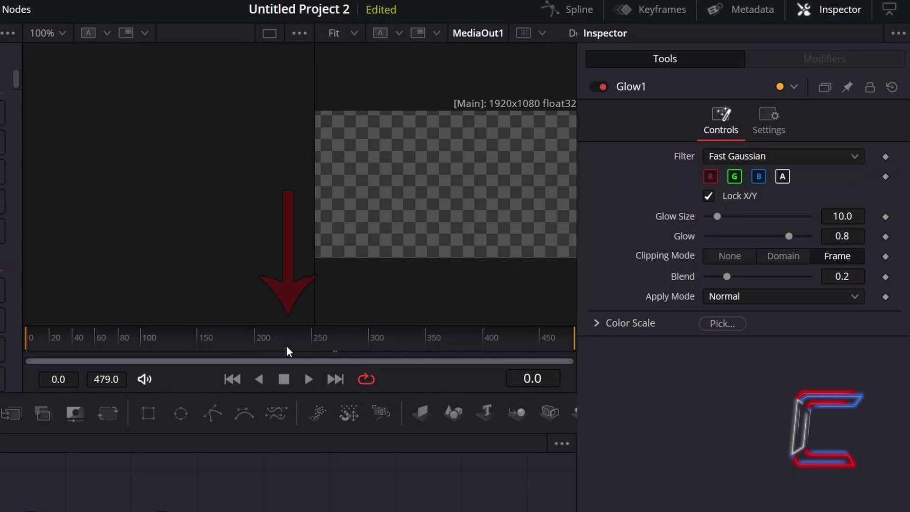
{"action": "left_click", "coordinate": [291, 348]}
{"action": "left_click", "coordinate": [859, 216]}
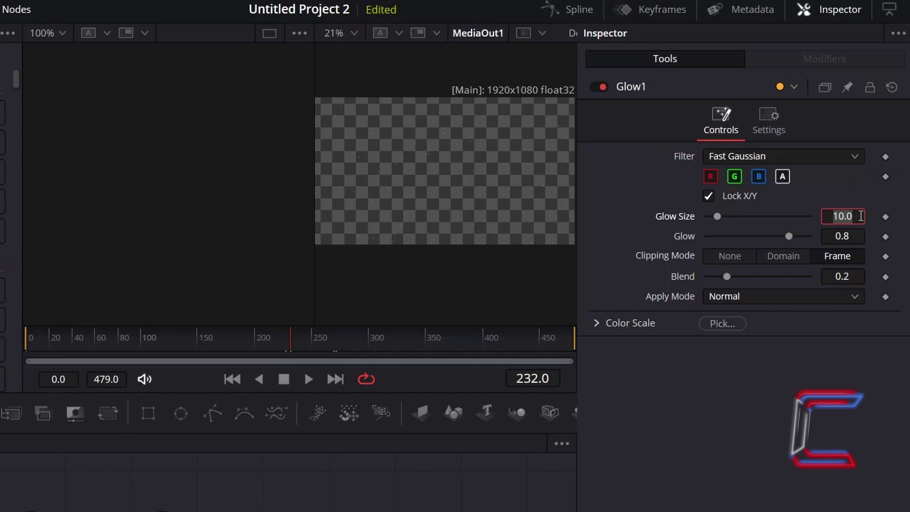
{"action": "key", "text": "Tab"}
{"action": "left_click", "coordinate": [861, 216]}
{"action": "type", "text": "1.2"}
{"action": "key", "text": "Tab"}
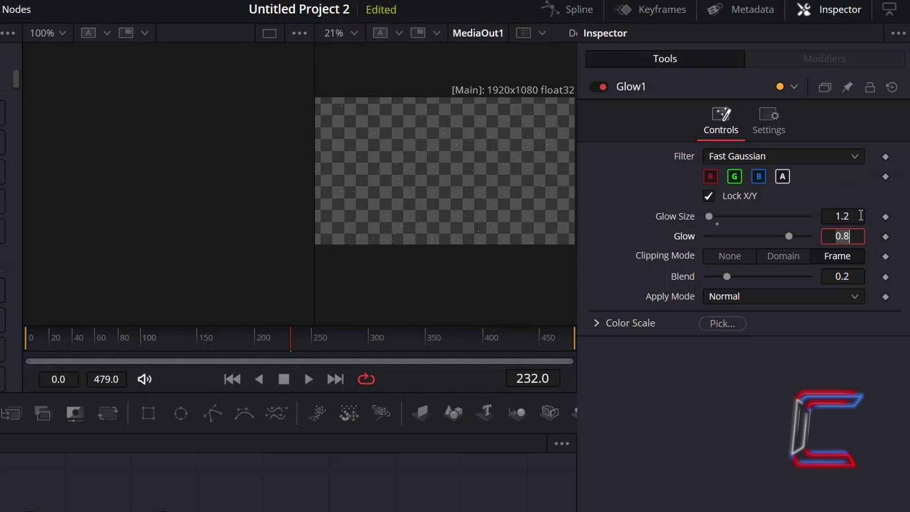
{"action": "type", "text": ".985"}
{"action": "key", "text": "Tab"}
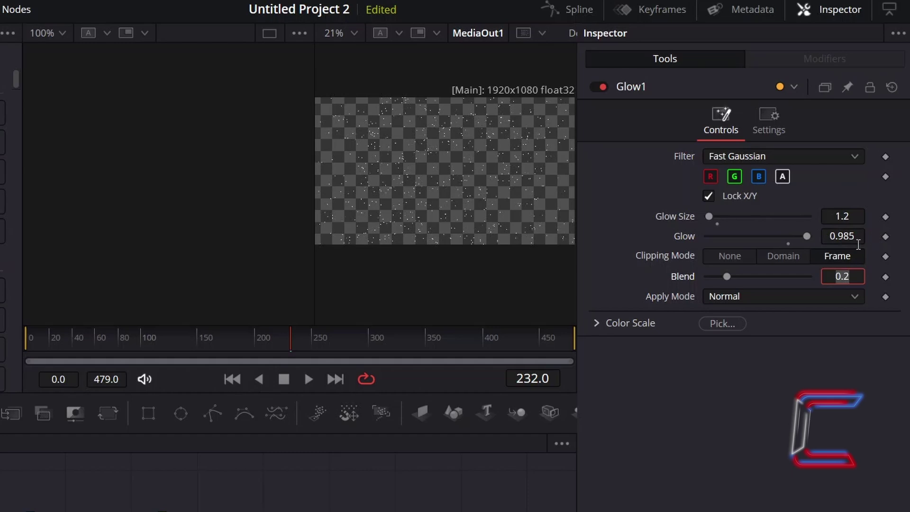
Set the Glow1 node's Blend to 0.07, checking the particles at 200% magnification before returning the viewer to Fit.
{"action": "left_click", "coordinate": [354, 33]}
{"action": "left_click", "coordinate": [354, 44]}
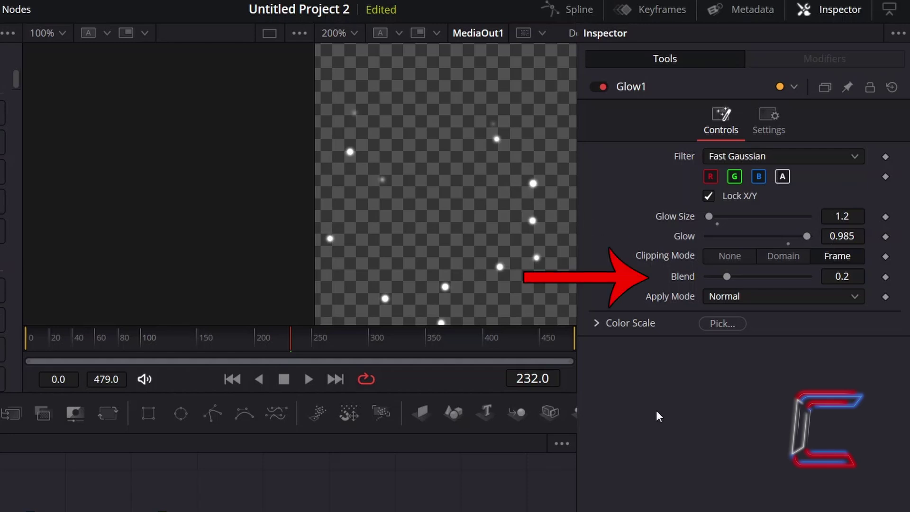
{"action": "left_click", "coordinate": [854, 278]}
{"action": "type", "text": "0."}
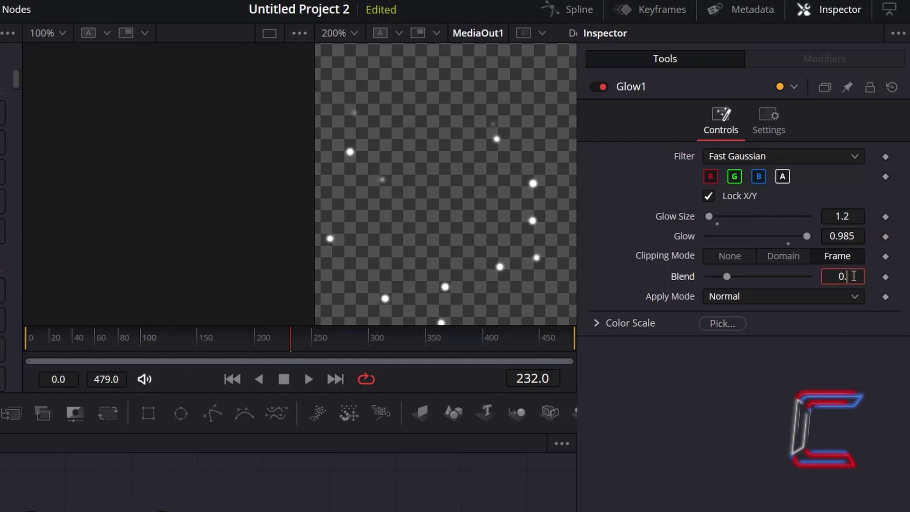
{"action": "type", "text": "07"}
{"action": "key", "text": "Tab"}
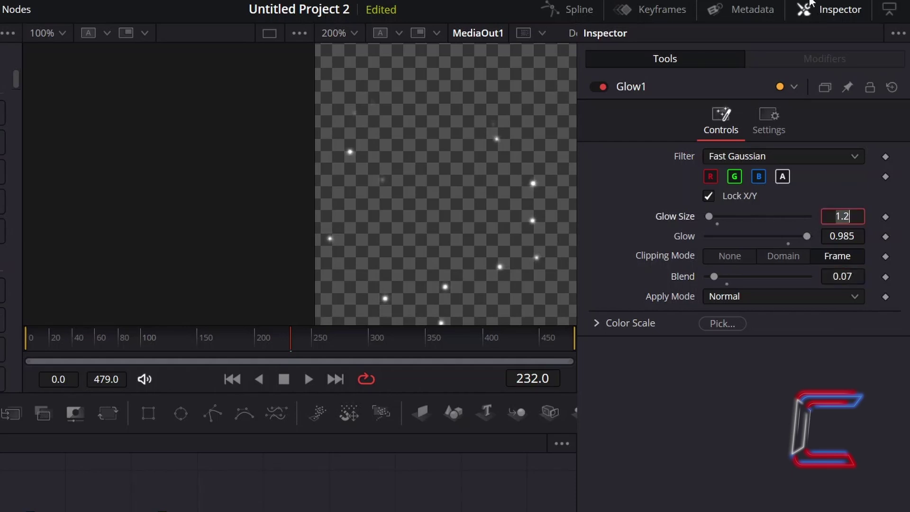
{"action": "left_click", "coordinate": [352, 34]}
{"action": "left_click", "coordinate": [351, 58]}
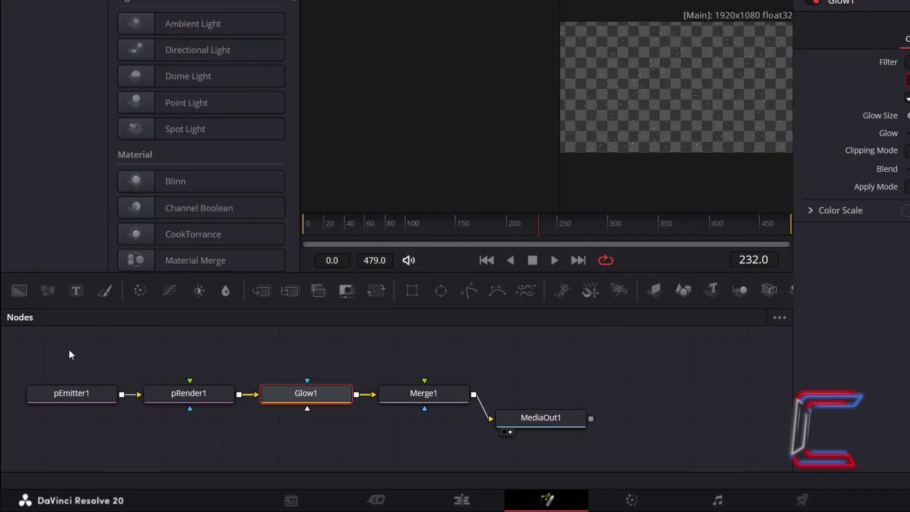
Group the pEmitter1, pRender1 and Glow1 nodes and rename the group Space.
{"action": "left_click_drag", "start_coordinate": [69, 351], "coordinate": [304, 410]}
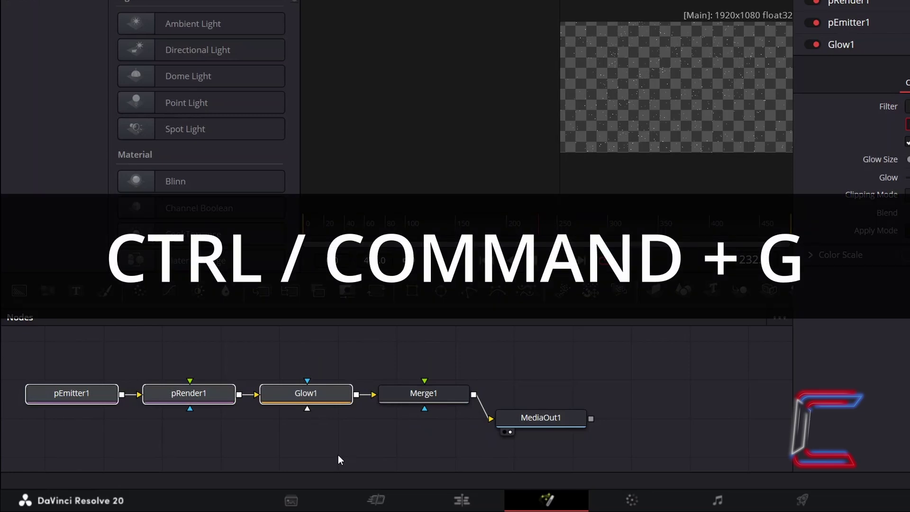
{"action": "key", "text": "ctrl+g"}
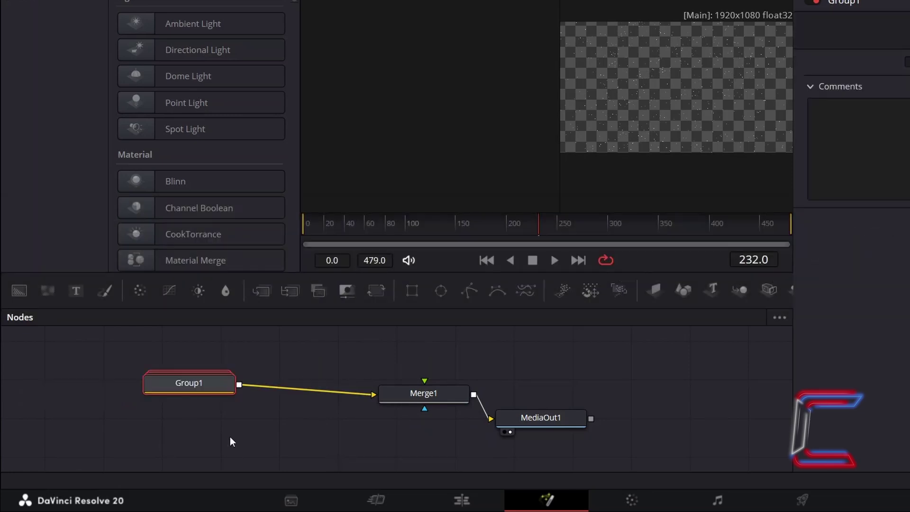
{"action": "key", "text": "F2"}
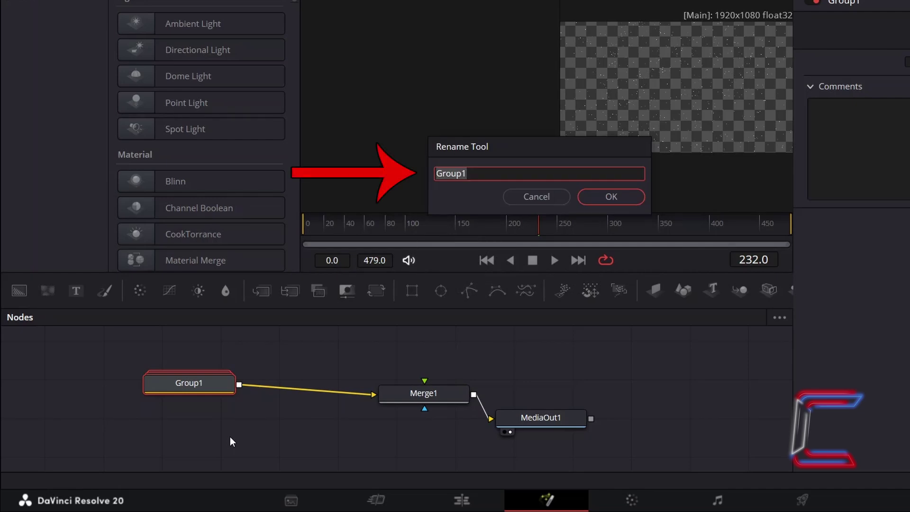
{"action": "type", "text": "Space"}
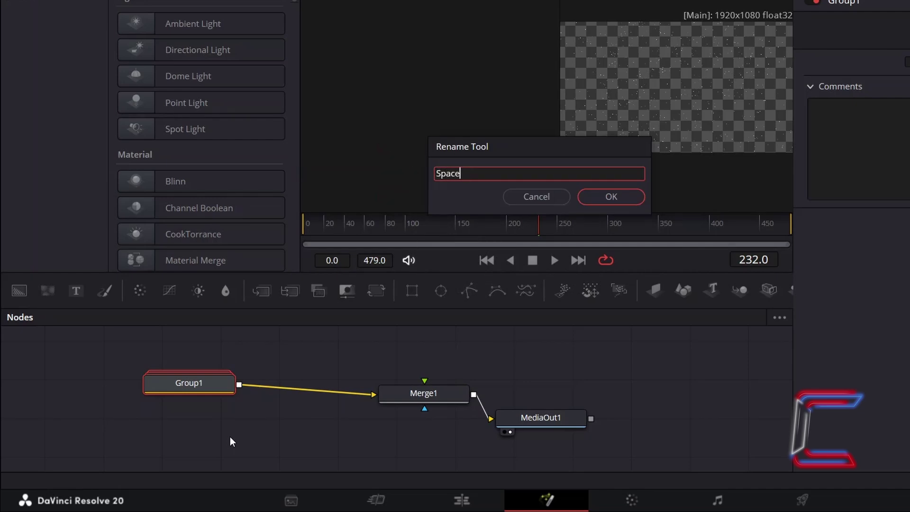
{"action": "key", "text": "Return"}
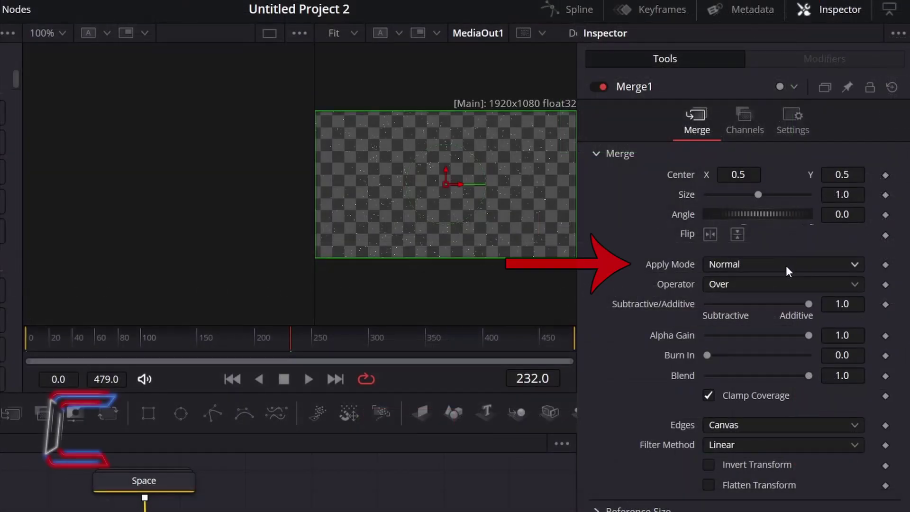
Change the Apply Mode of Merge1 to Lighten.
{"action": "left_click", "coordinate": [786, 266]}
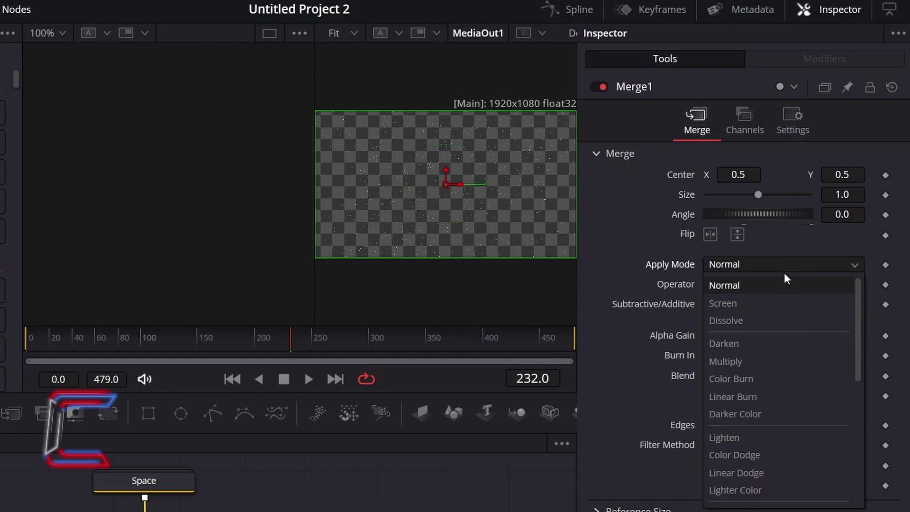
{"action": "left_click", "coordinate": [762, 434]}
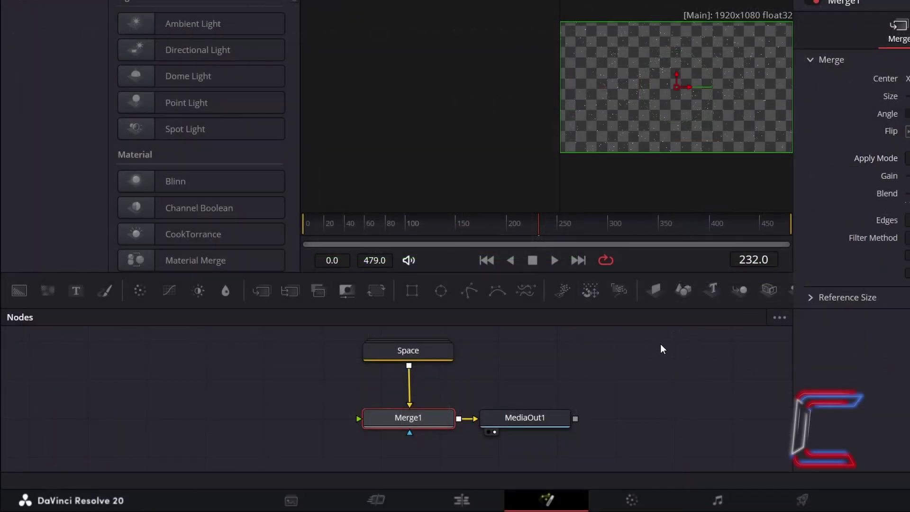
Add an unconnected sStar node to the composition and show it in the viewer.
{"action": "left_click", "coordinate": [661, 345]}
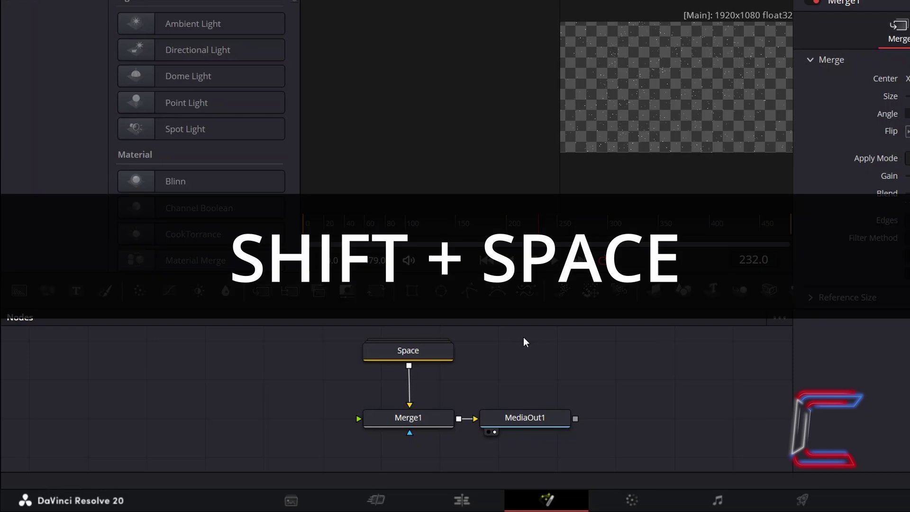
{"action": "key", "text": "shift+space"}
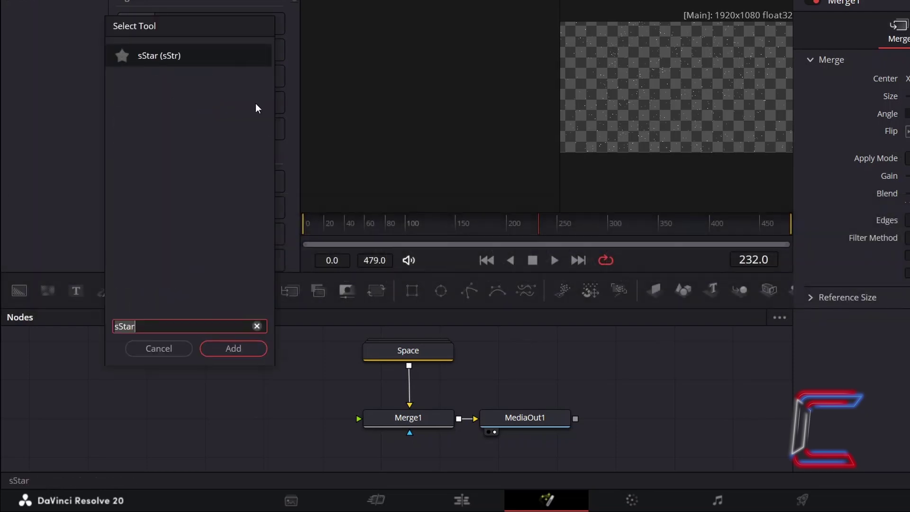
{"action": "left_click", "coordinate": [256, 349]}
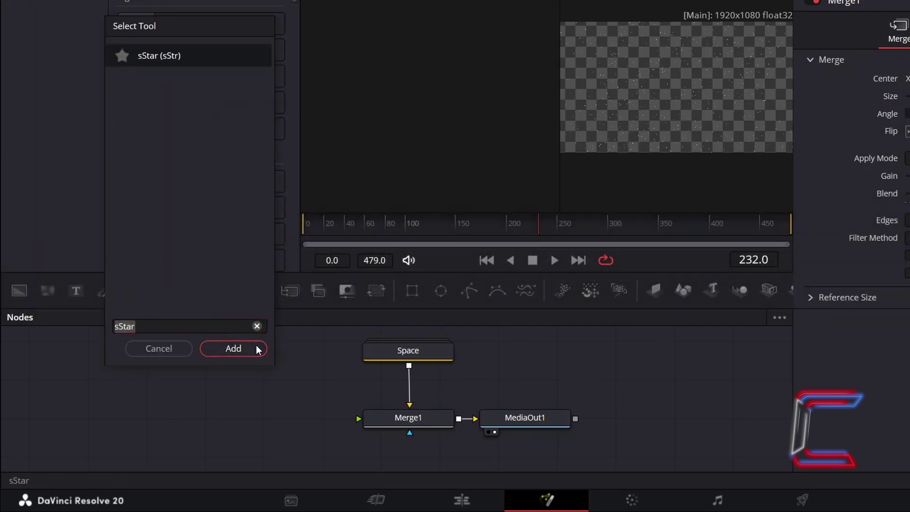
{"action": "left_click", "coordinate": [41, 375]}
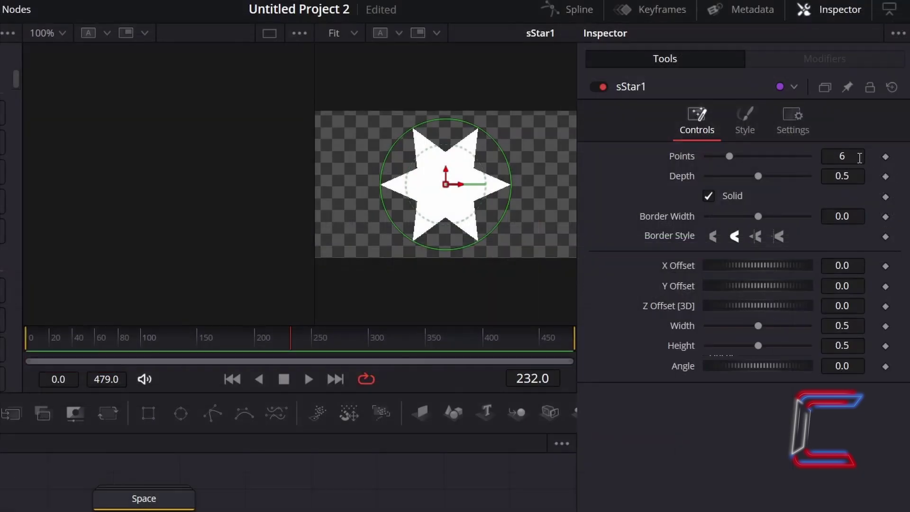
Set the sStar1 shape's Points to 8 and Depth to 0.2.
{"action": "left_click", "coordinate": [859, 158]}
{"action": "key", "text": "BackSpace"}
{"action": "type", "text": "8"}
{"action": "key", "text": "Return"}
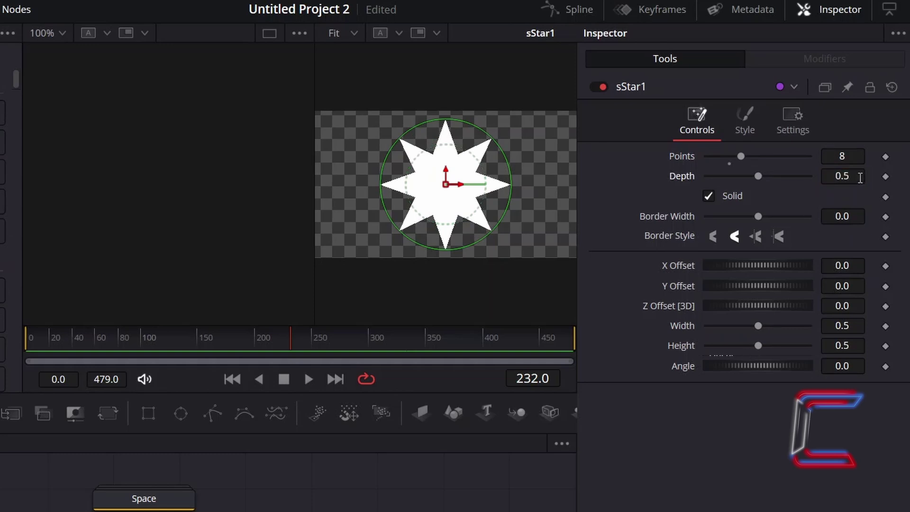
{"action": "left_click", "coordinate": [860, 177]}
{"action": "key", "text": "BackSpace"}
{"action": "type", "text": "0.2"}
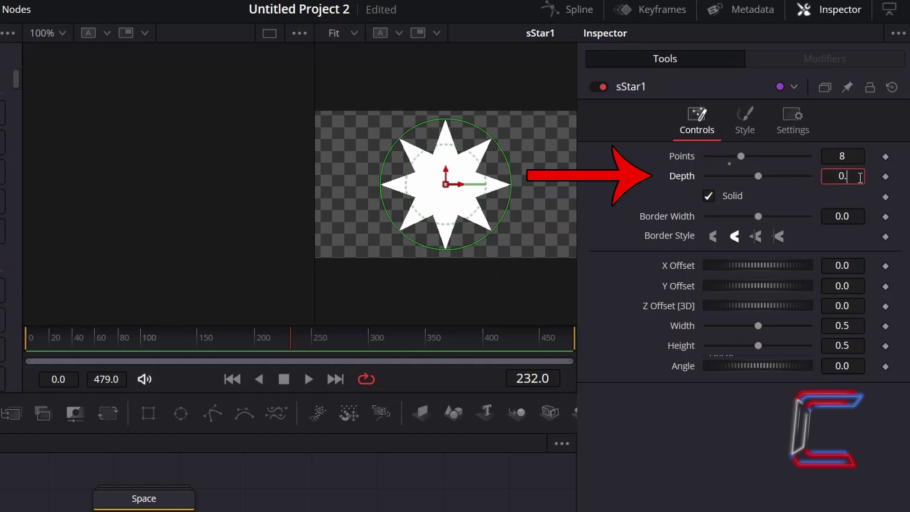
{"action": "key", "text": "Tab"}
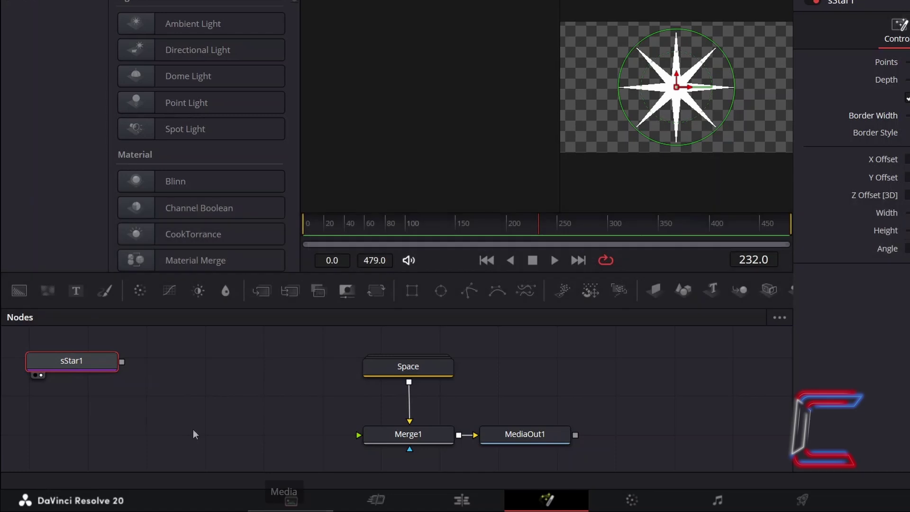
Add an sRender node after sStar1 and place it directly below sStar1 in the node graph.
{"action": "key", "text": "shift+space"}
{"action": "type", "text": "sRender"}
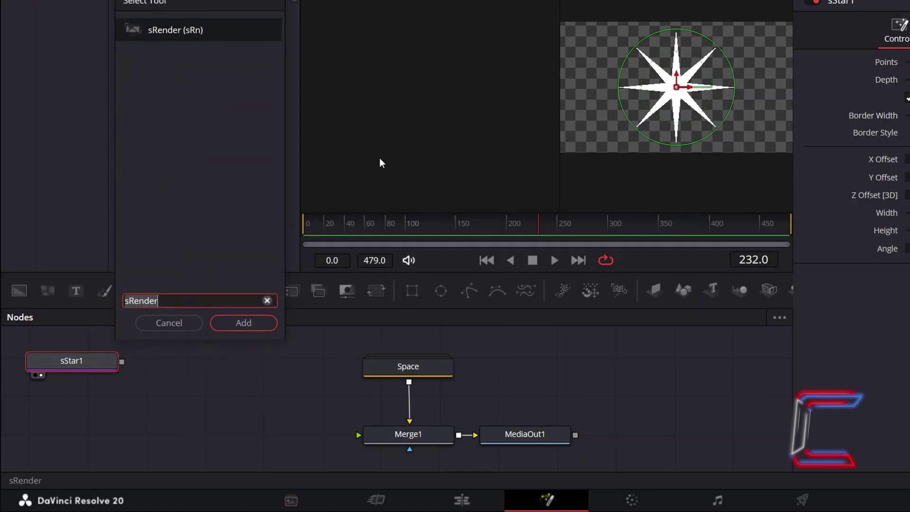
{"action": "left_click", "coordinate": [230, 330]}
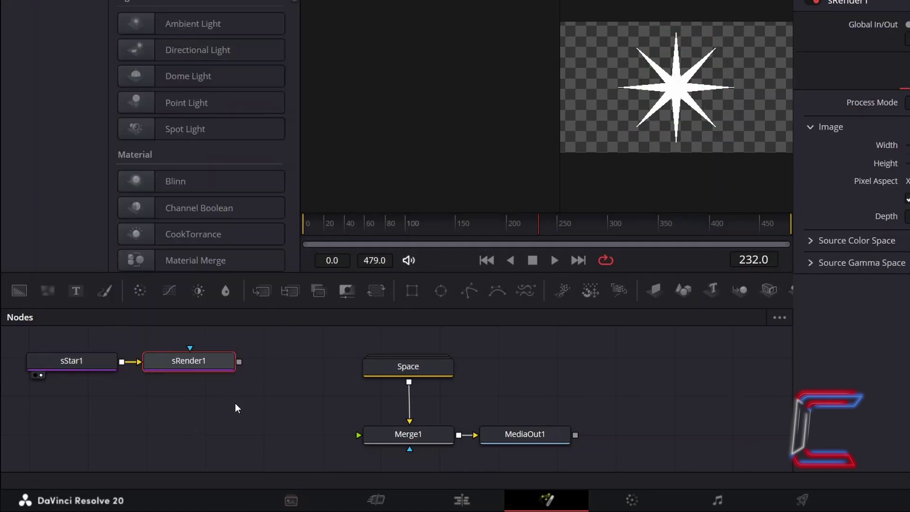
{"action": "left_click_drag", "start_coordinate": [216, 365], "coordinate": [101, 405]}
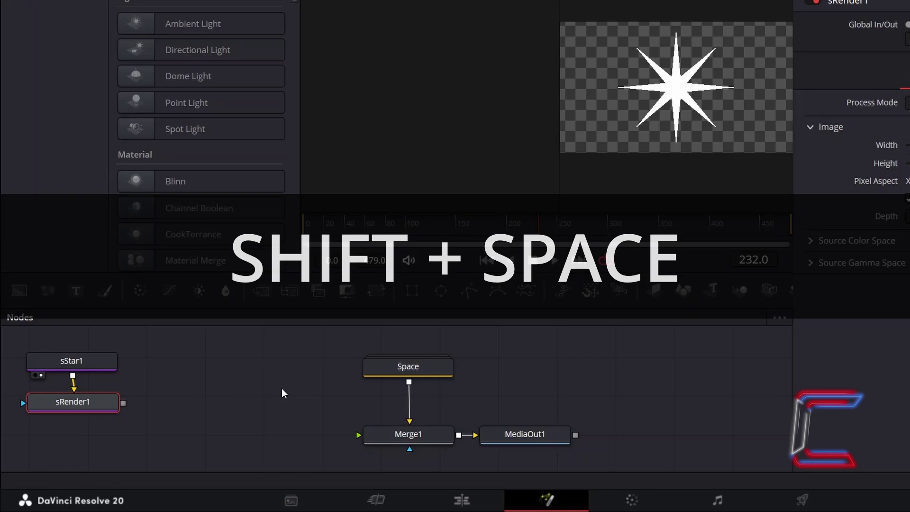
Add a Soft Glow node after sRender1.
{"action": "key", "text": "shift+space"}
{"action": "type", "text": "Soft Glow"}
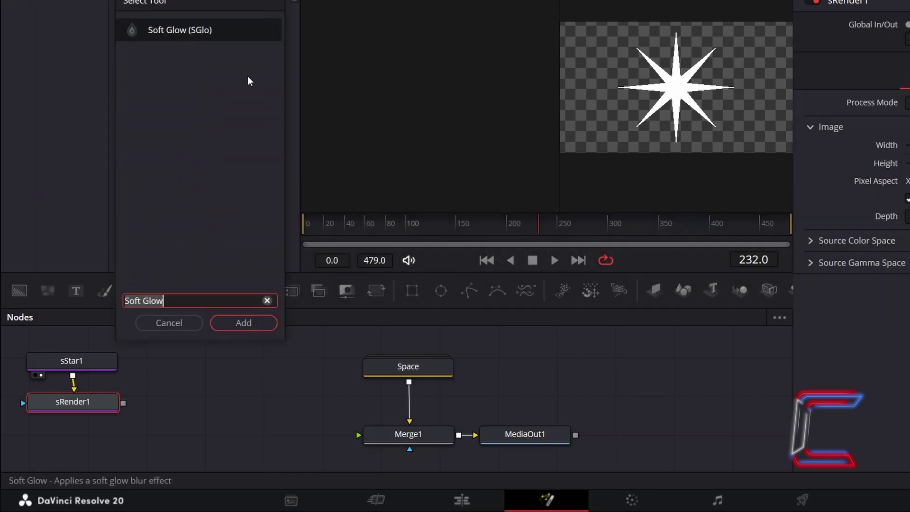
{"action": "left_click", "coordinate": [266, 328]}
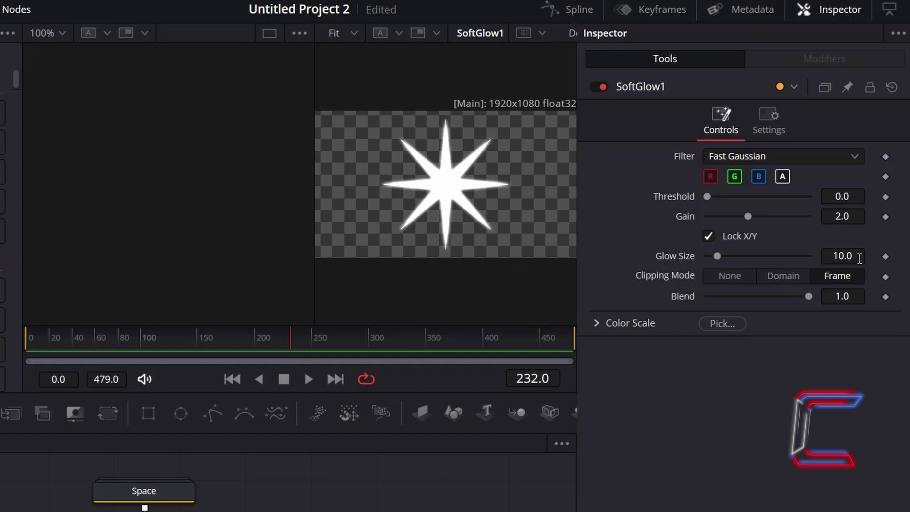
Set the Glow Size of the SoftGlow1 node to 30.
{"action": "left_click", "coordinate": [858, 257]}
{"action": "double_click", "coordinate": [857, 257]}
{"action": "type", "text": "30"}
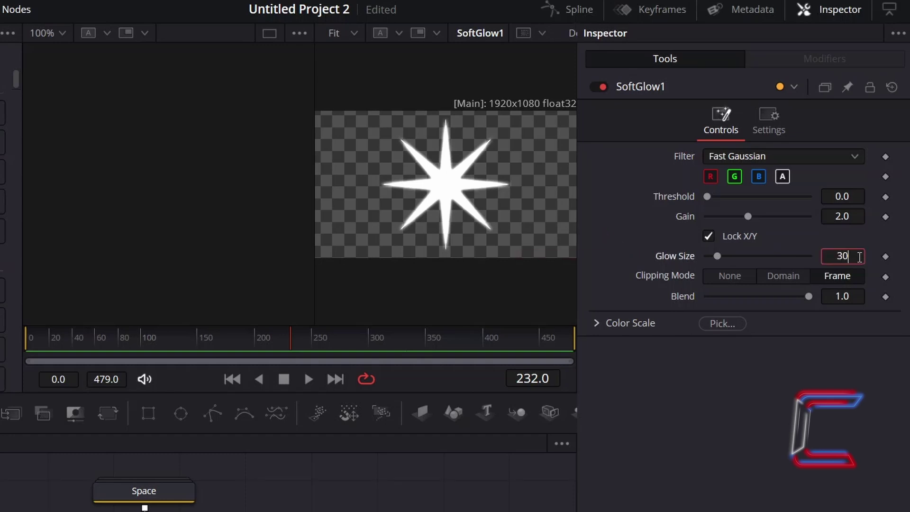
{"action": "key", "text": "Tab"}
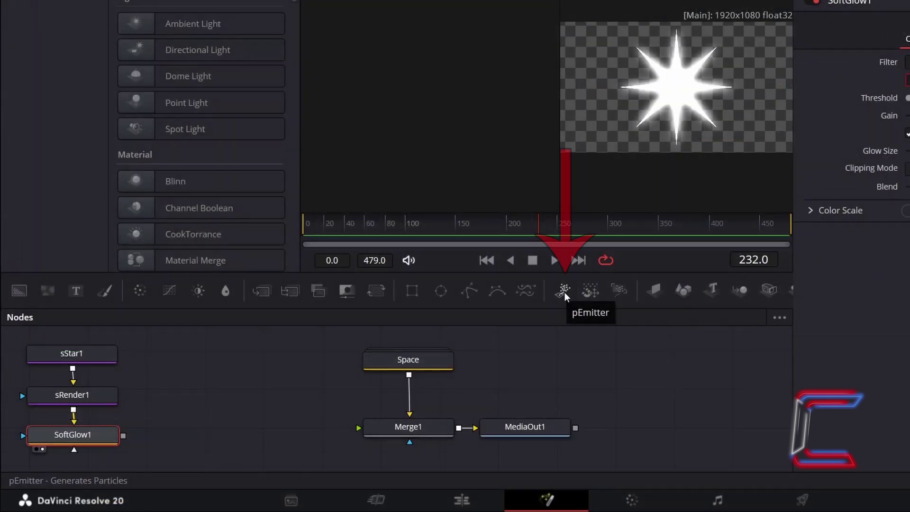
Add an unconnected pEmitter node and set its Number to 0.05 and Number Variance to 0.01.
{"action": "left_click", "coordinate": [564, 292]}
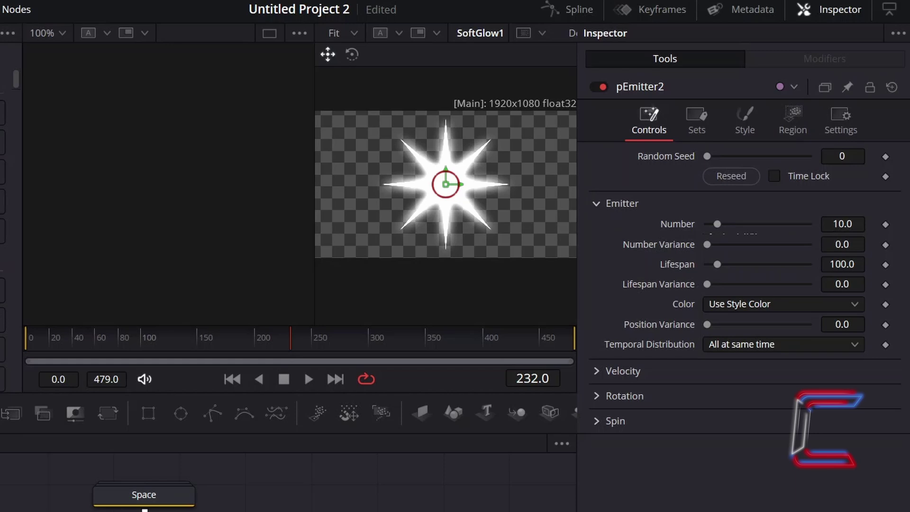
{"action": "left_click", "coordinate": [861, 223]}
{"action": "type", "text": "0.05"}
{"action": "left_click", "coordinate": [852, 242]}
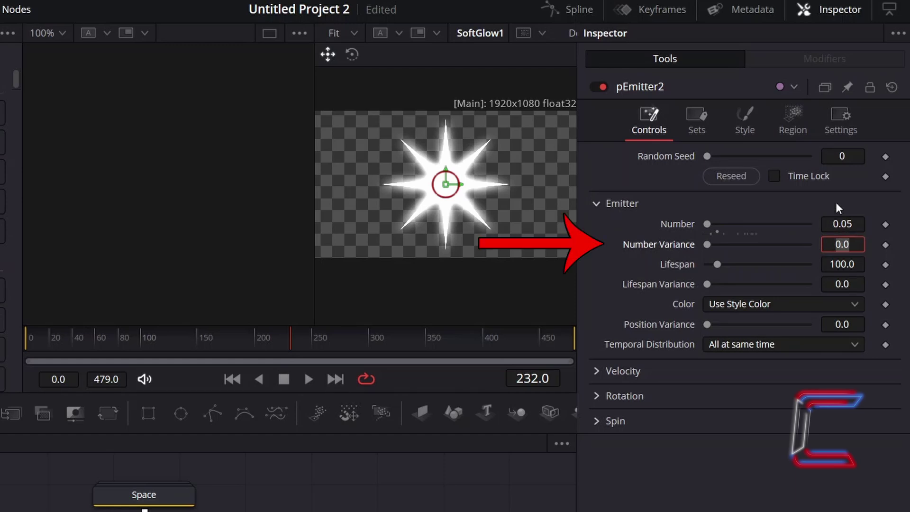
{"action": "type", "text": "0.01"}
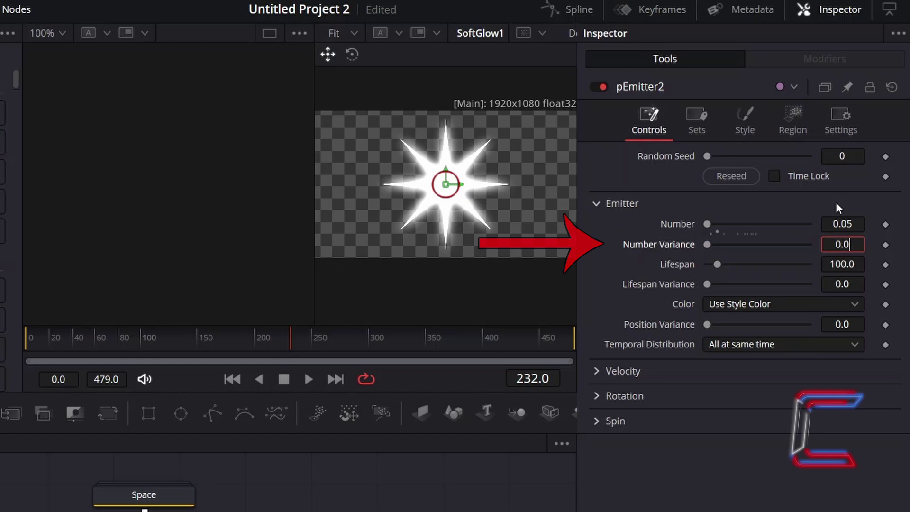
{"action": "key", "text": "Tab"}
{"action": "key", "text": "Return"}
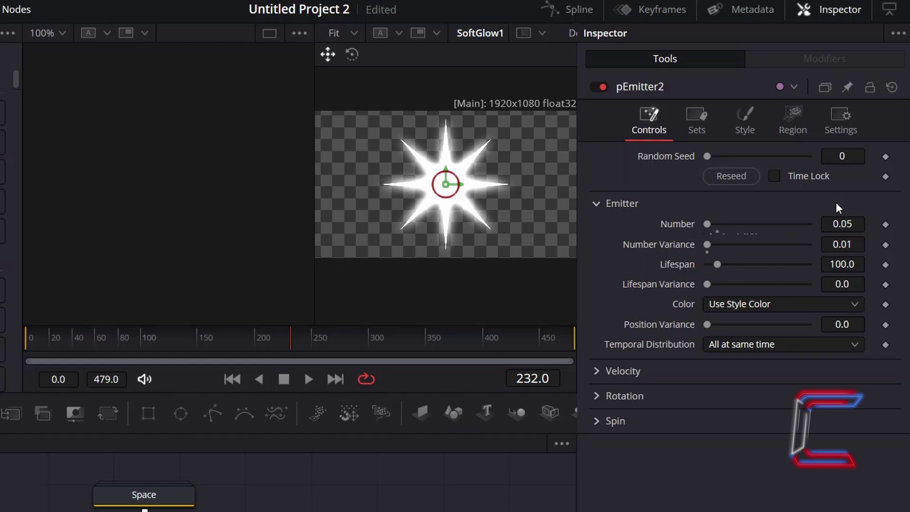
Set the new emitter's Lifespan to 300 and Lifespan Variance to 25, and raise its Position Variance.
{"action": "left_click", "coordinate": [850, 264]}
{"action": "type", "text": "300"}
{"action": "key", "text": "Tab"}
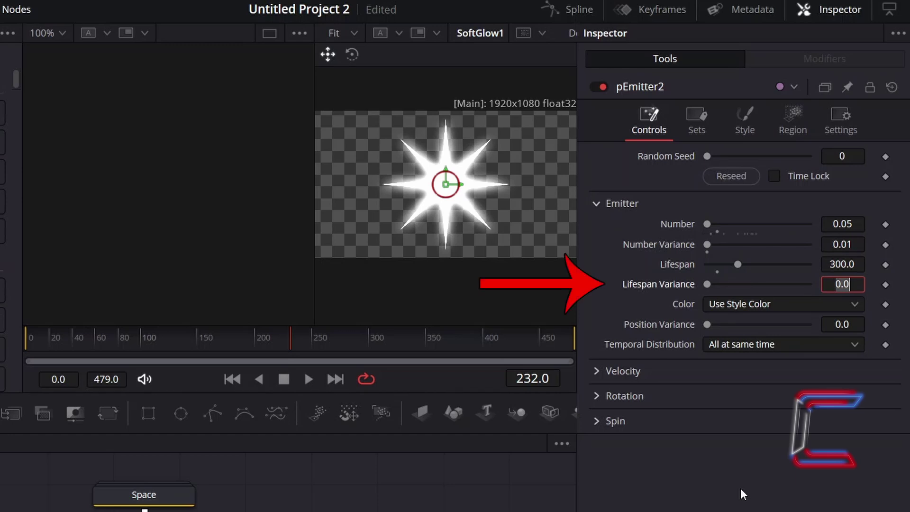
{"action": "type", "text": "25"}
{"action": "key", "text": "Tab"}
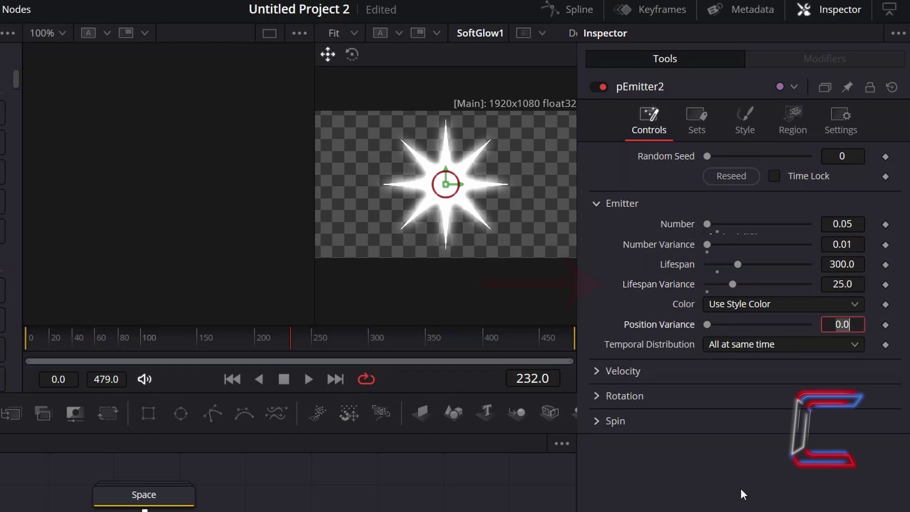
{"action": "left_click_drag", "start_coordinate": [718, 324], "coordinate": [817, 330]}
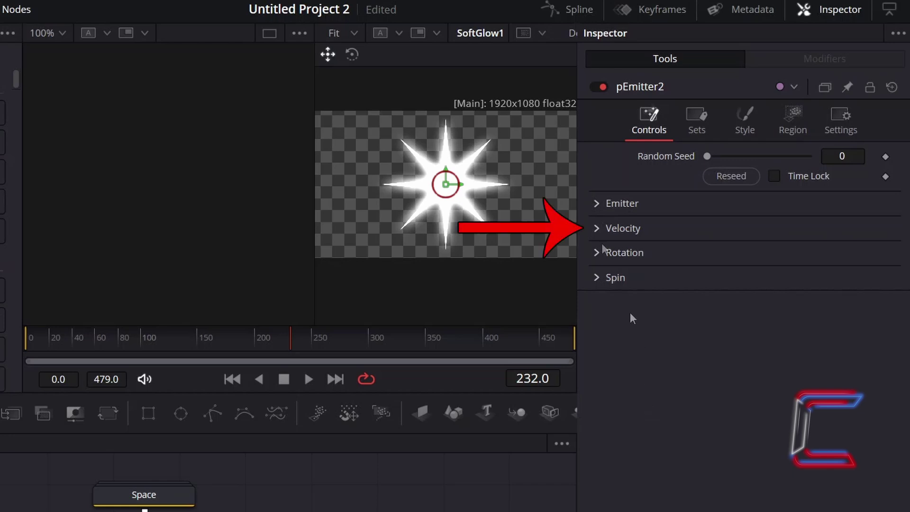
Set pEmitter2's particle Velocity to 0.02 and the velocity Angle Z to -90.
{"action": "left_click", "coordinate": [598, 229]}
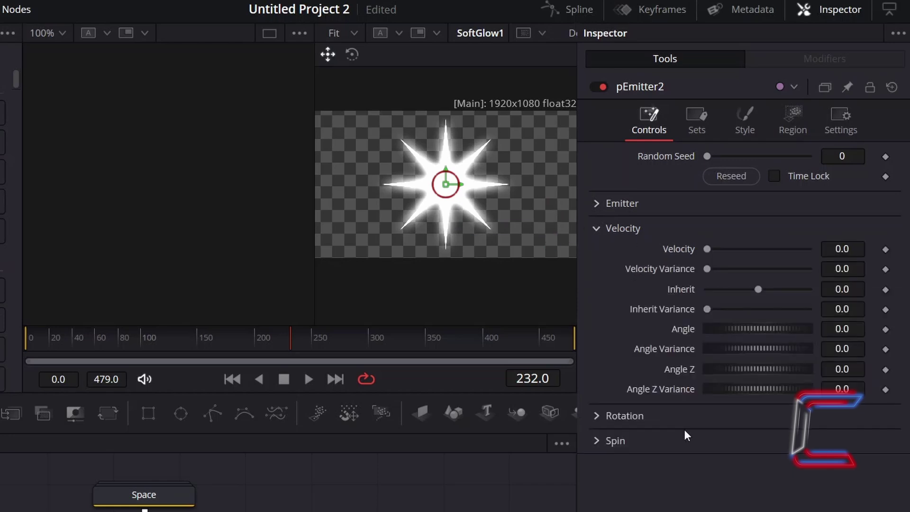
{"action": "left_click", "coordinate": [863, 254]}
{"action": "type", "text": "2"}
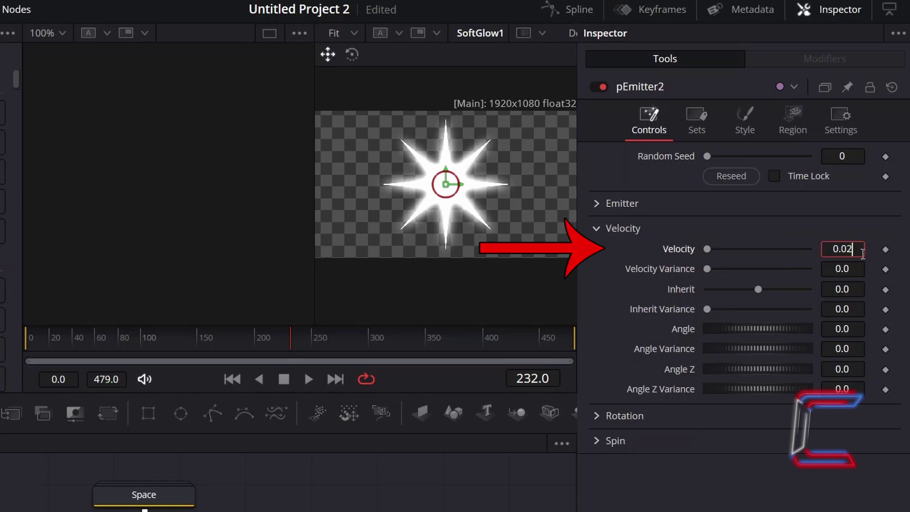
{"action": "key", "text": "Tab"}
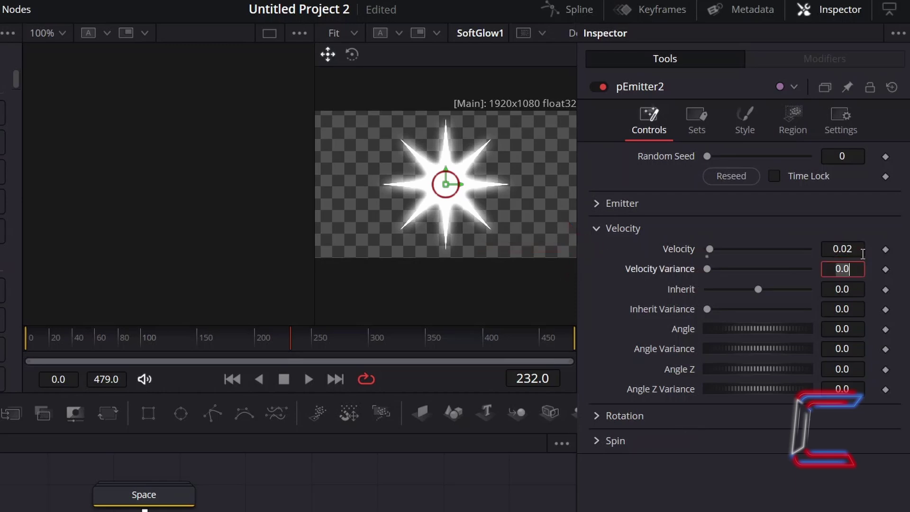
{"action": "left_click", "coordinate": [858, 369]}
{"action": "type", "text": "-90"}
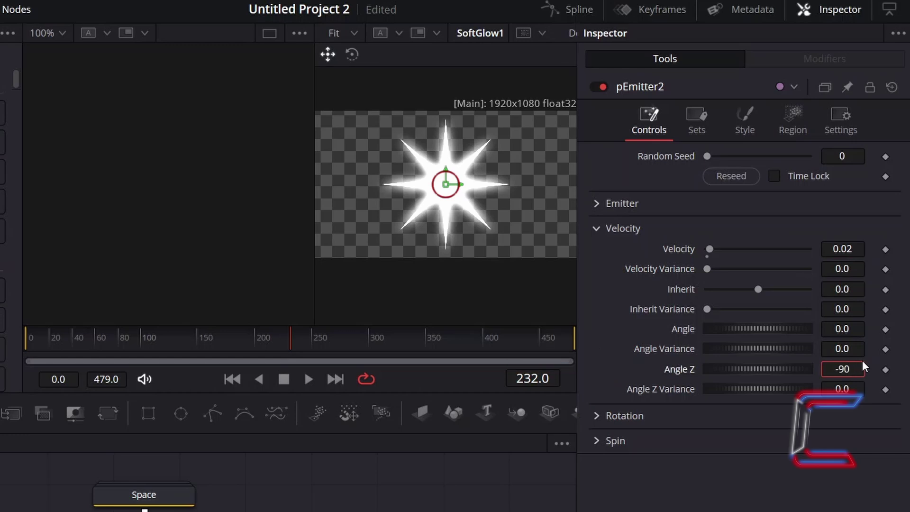
{"action": "key", "text": "Tab"}
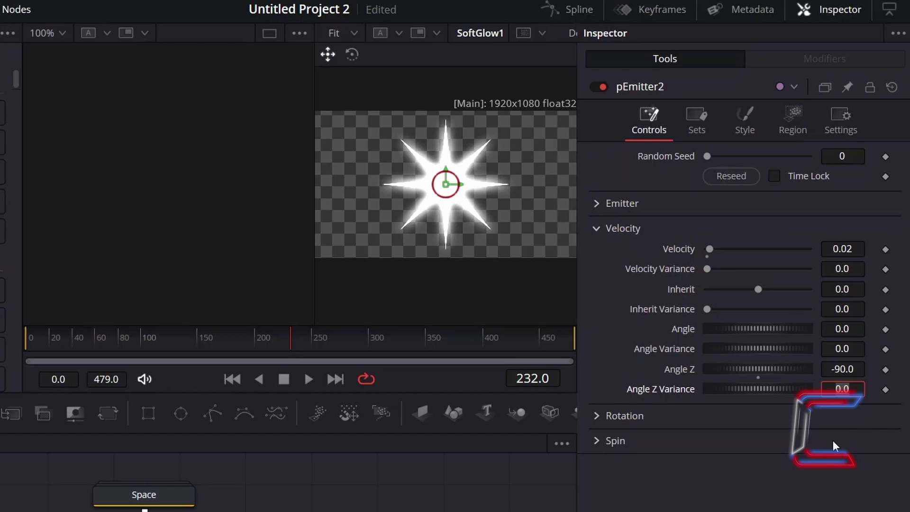
Change pEmitter2's particle style to Bitmap and connect SoftGlow1's output to the emitter's bitmap input.
{"action": "left_click", "coordinate": [752, 140]}
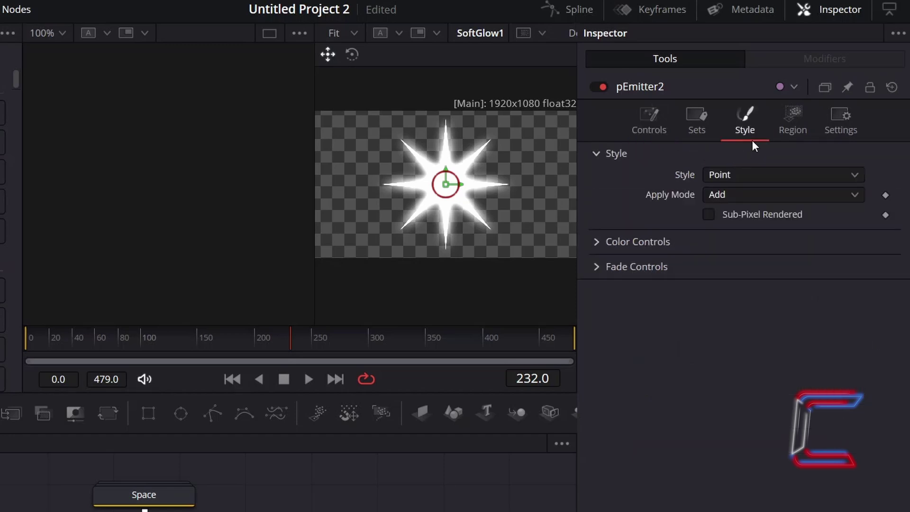
{"action": "left_click", "coordinate": [765, 174]}
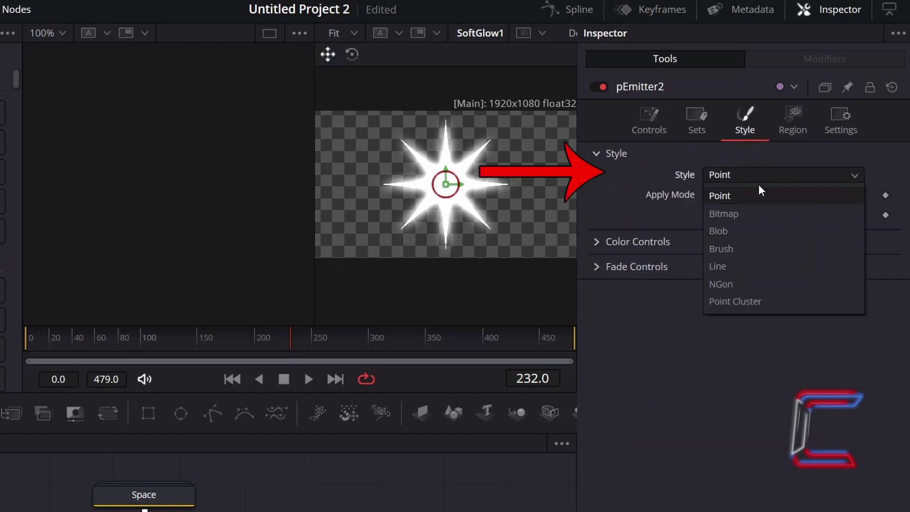
{"action": "left_click", "coordinate": [761, 213]}
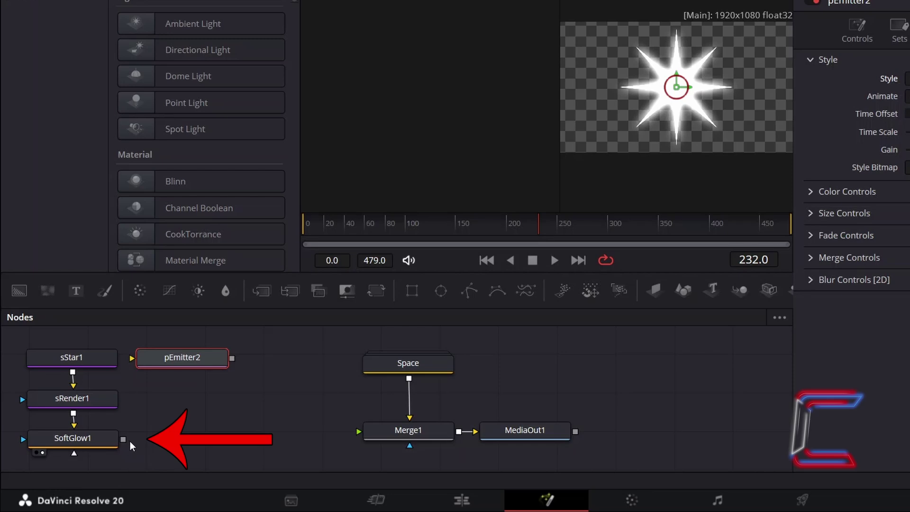
{"action": "left_click_drag", "start_coordinate": [125, 440], "coordinate": [130, 360]}
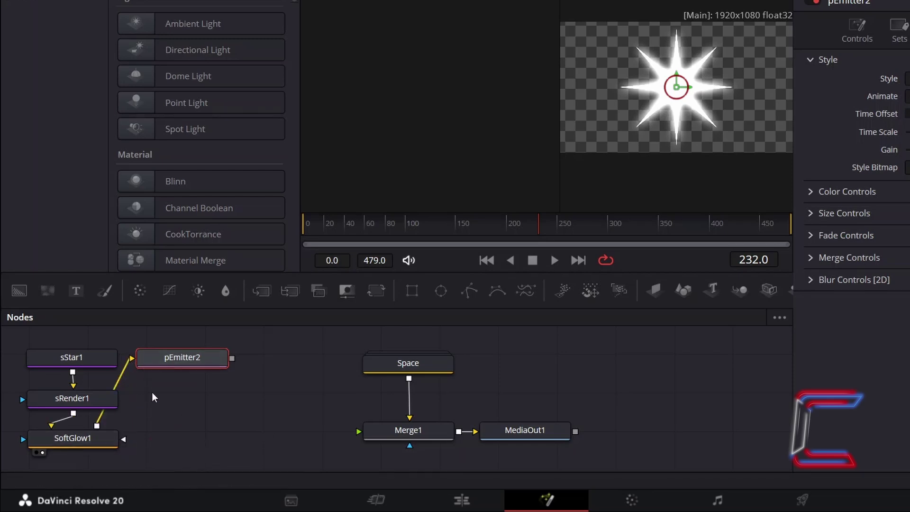
Set pEmitter2's particle Size to 0.02 and Size Variance to 0.005, and raise the end point of the Size Over Life curve.
{"action": "left_click", "coordinate": [810, 59]}
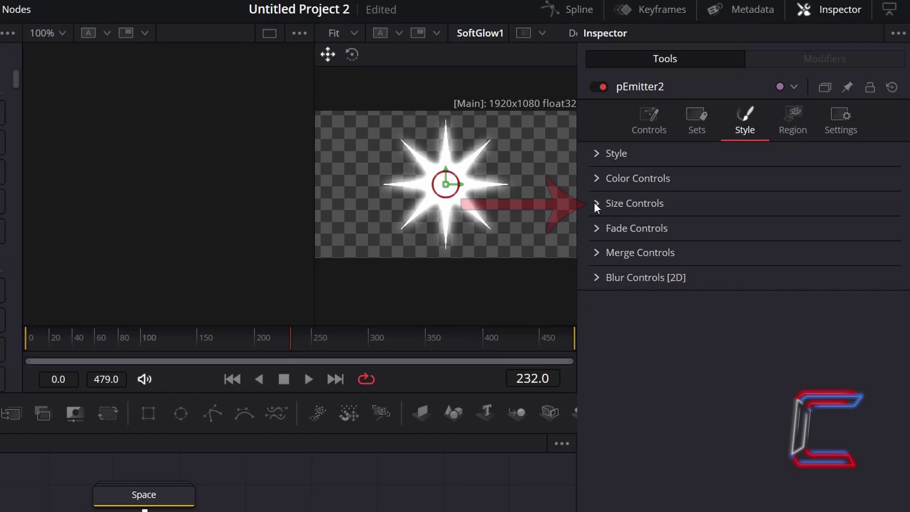
{"action": "left_click", "coordinate": [596, 203]}
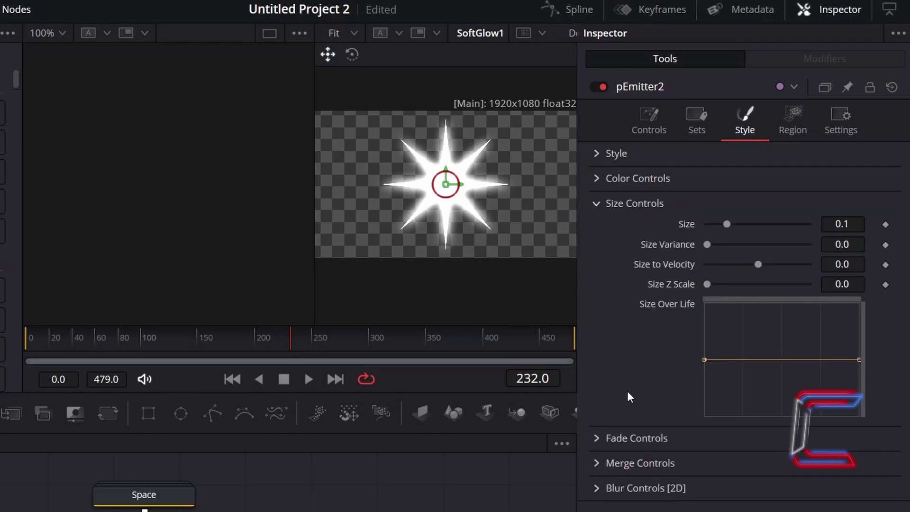
{"action": "left_click", "coordinate": [855, 222]}
{"action": "key", "text": "BackSpace"}
{"action": "type", "text": "0"}
{"action": "type", "text": "2"}
{"action": "key", "text": "Tab"}
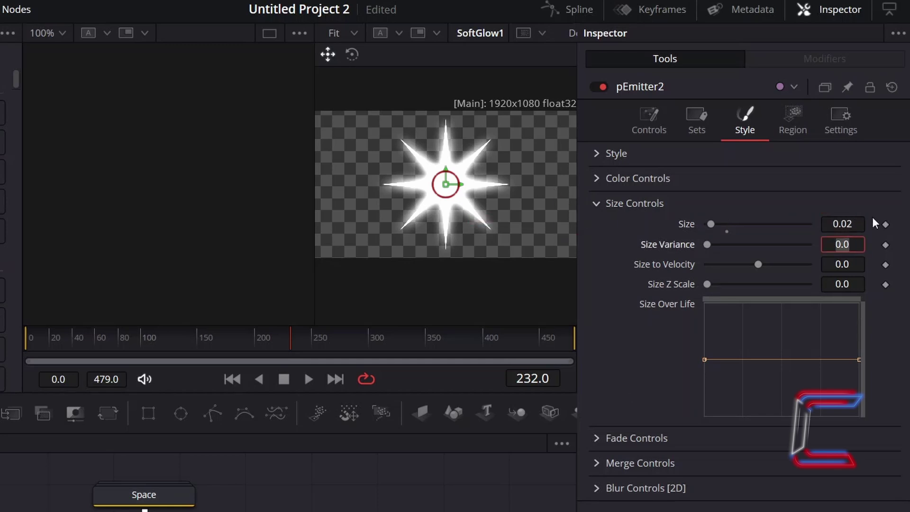
{"action": "type", "text": "0.00"}
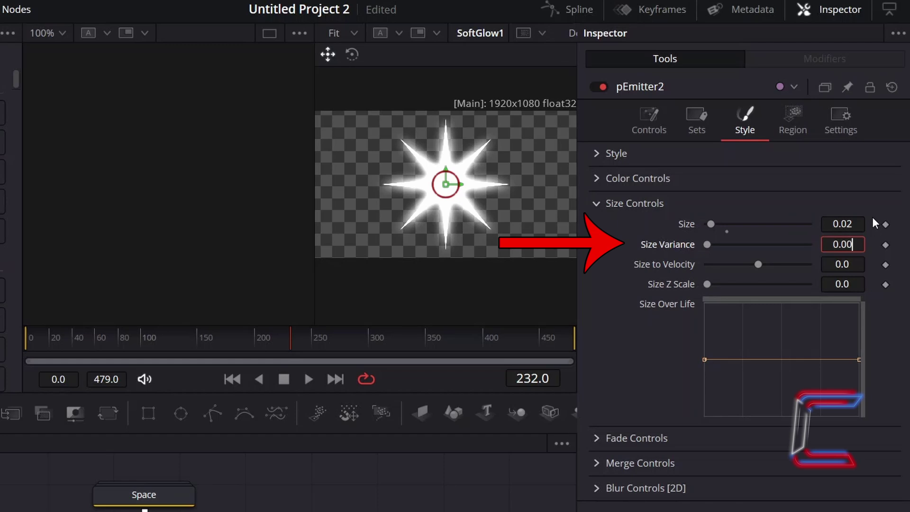
{"action": "type", "text": "5"}
{"action": "key", "text": "Tab"}
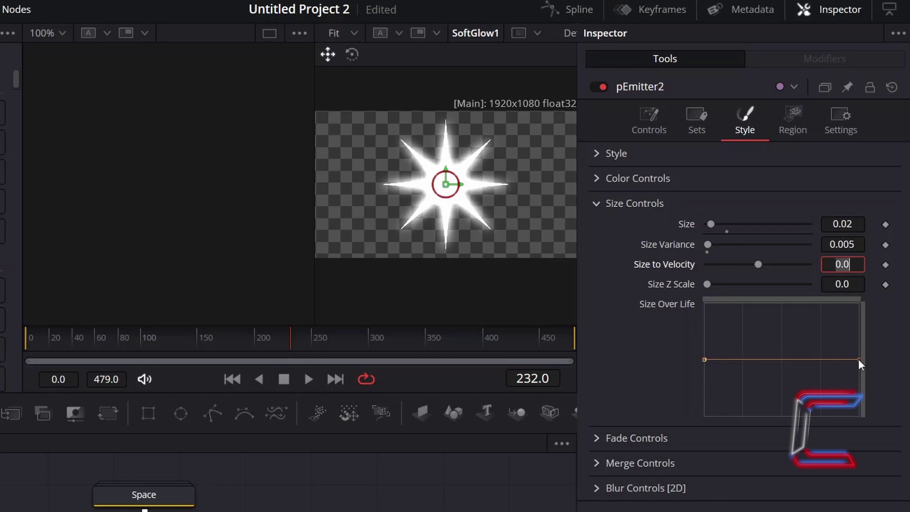
{"action": "left_click_drag", "start_coordinate": [859, 360], "coordinate": [858, 326]}
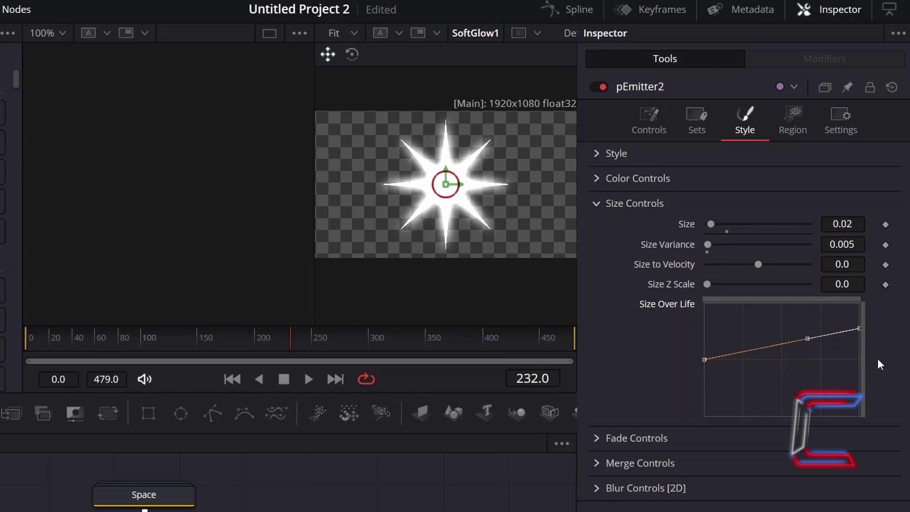
{"action": "left_click", "coordinate": [617, 203]}
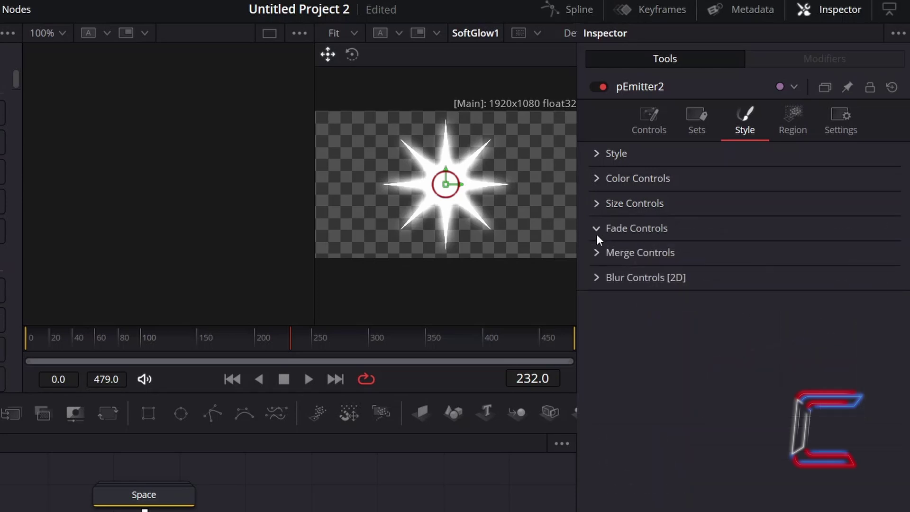
Set pEmitter2's particle Fade In to 0.3 and Fade Out to 0.4.
{"action": "left_click", "coordinate": [598, 229]}
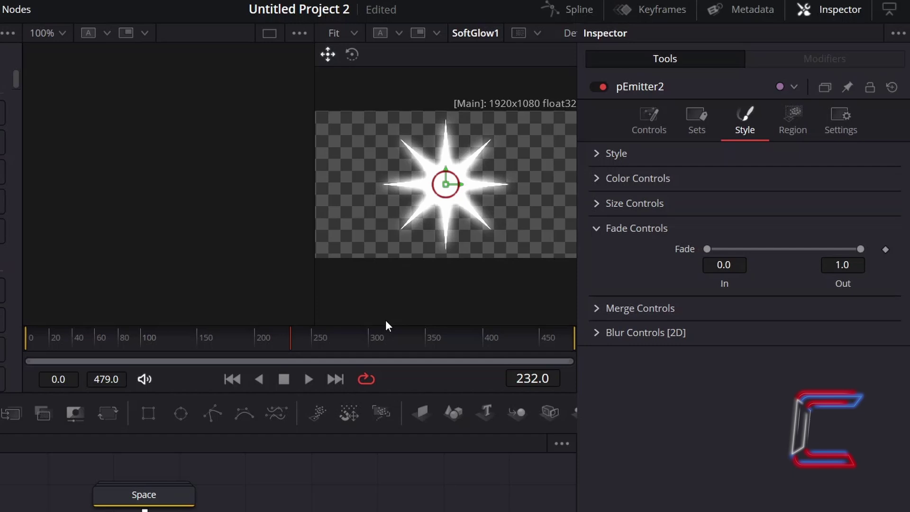
{"action": "left_click", "coordinate": [742, 264]}
{"action": "type", "text": "0.3"}
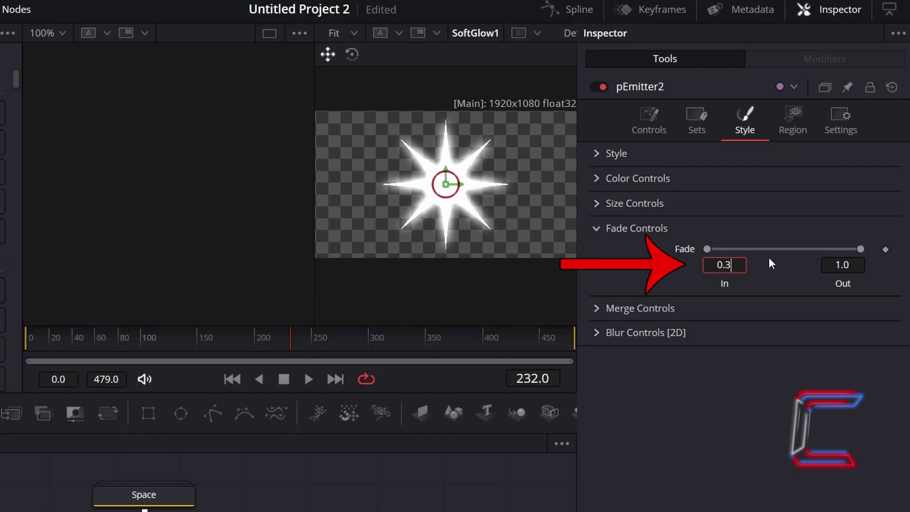
{"action": "left_click", "coordinate": [853, 265]}
{"action": "type", "text": "0.4"}
{"action": "key", "text": "Return"}
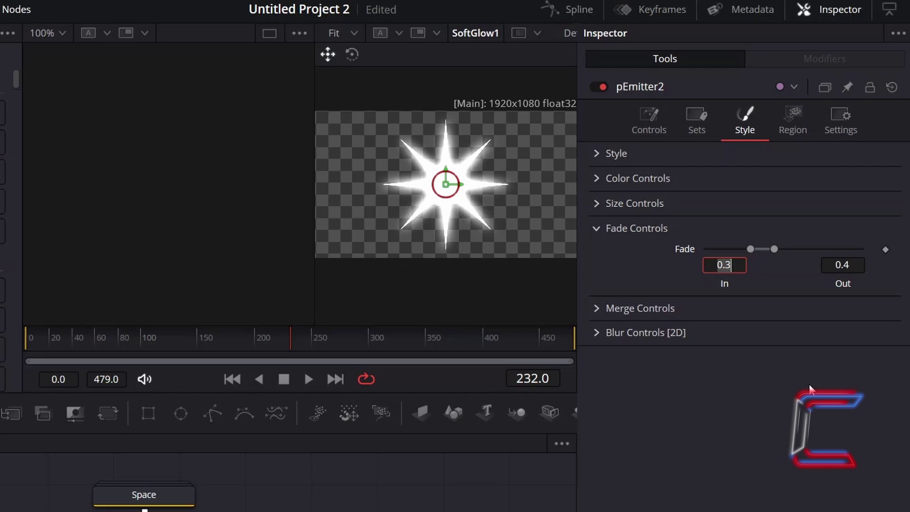
Change pEmitter2's emission region to a Rectangle with a Width of 0.7 and a Height of 0.25.
{"action": "left_click", "coordinate": [811, 124]}
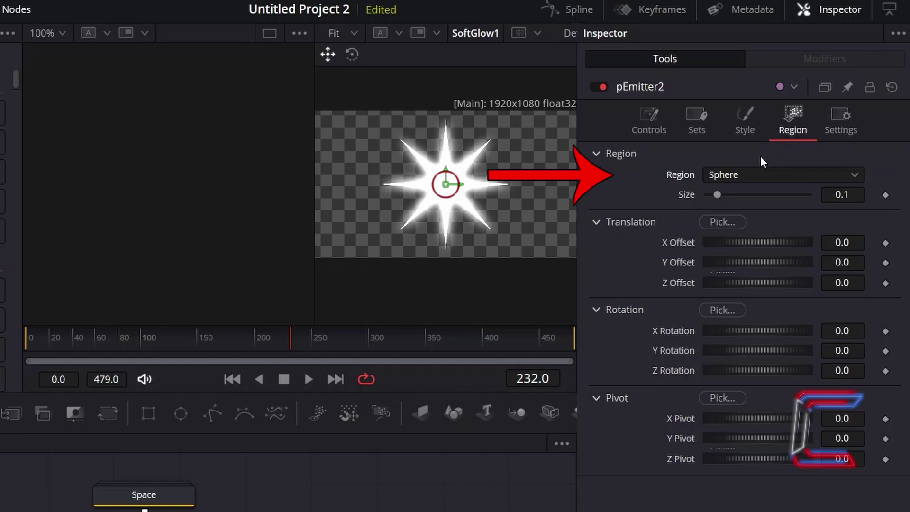
{"action": "left_click", "coordinate": [752, 174]}
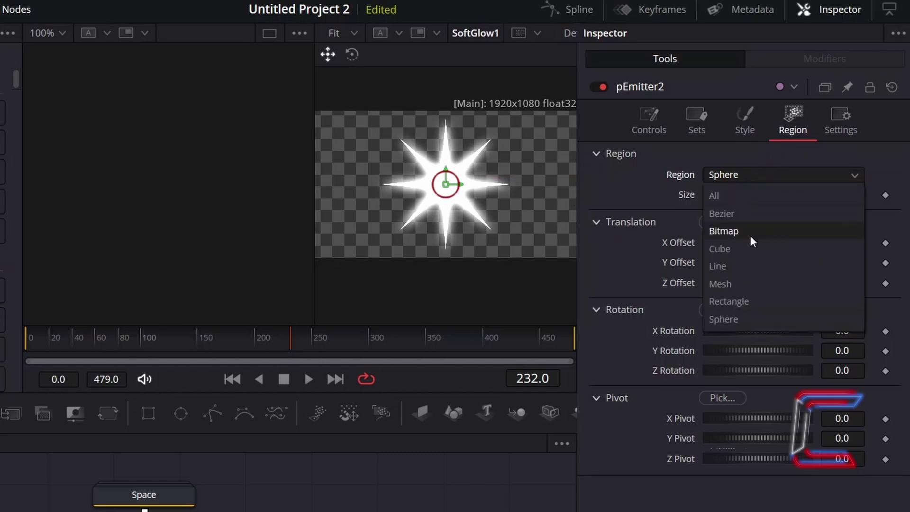
{"action": "left_click", "coordinate": [751, 301]}
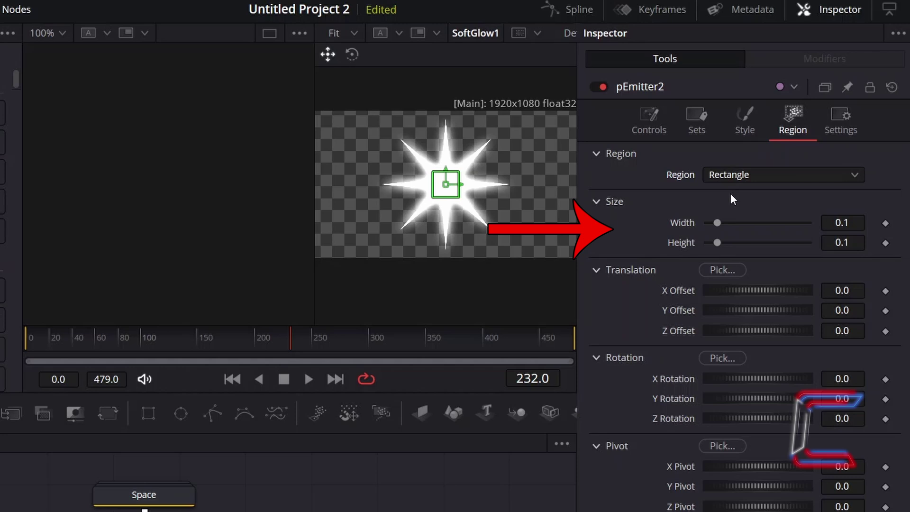
{"action": "left_click", "coordinate": [853, 223]}
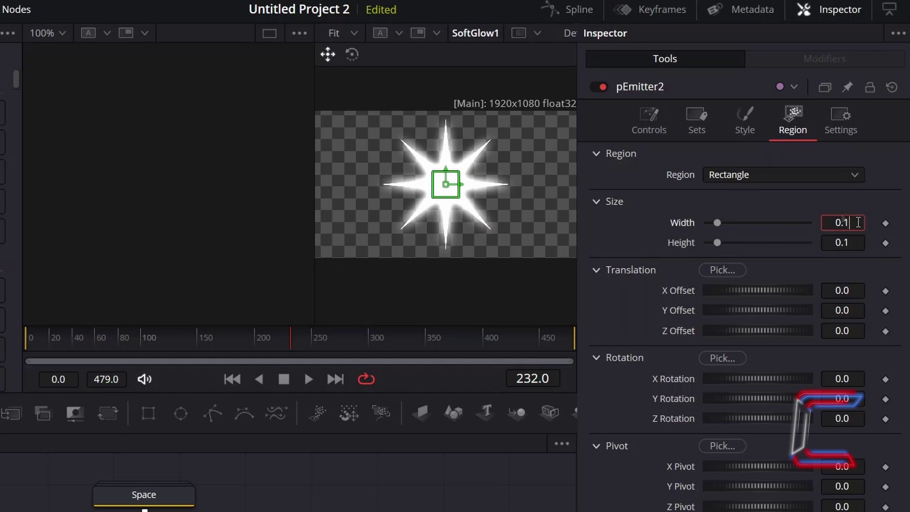
{"action": "type", "text": "0.7"}
{"action": "key", "text": "Tab"}
{"action": "key", "text": "Tab"}
{"action": "left_click", "coordinate": [858, 245]}
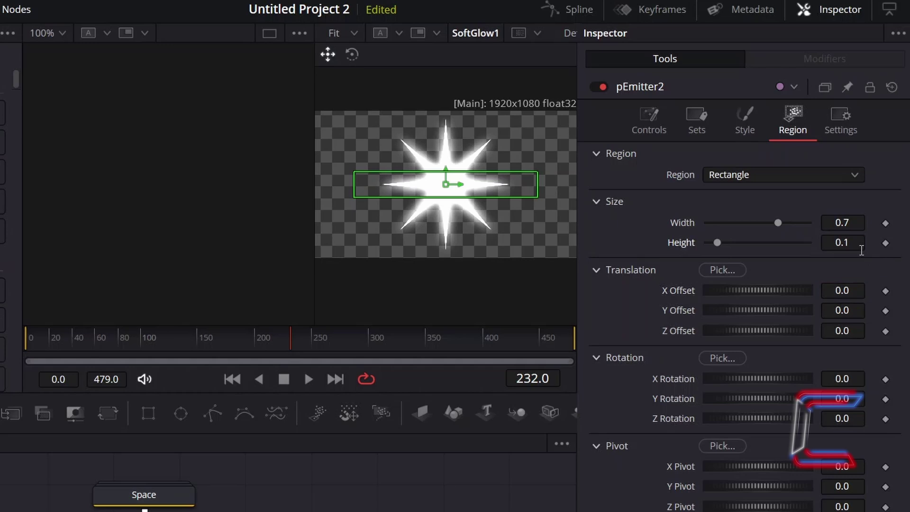
{"action": "key", "text": "BackSpace"}
{"action": "type", "text": "25"}
{"action": "key", "text": "Tab"}
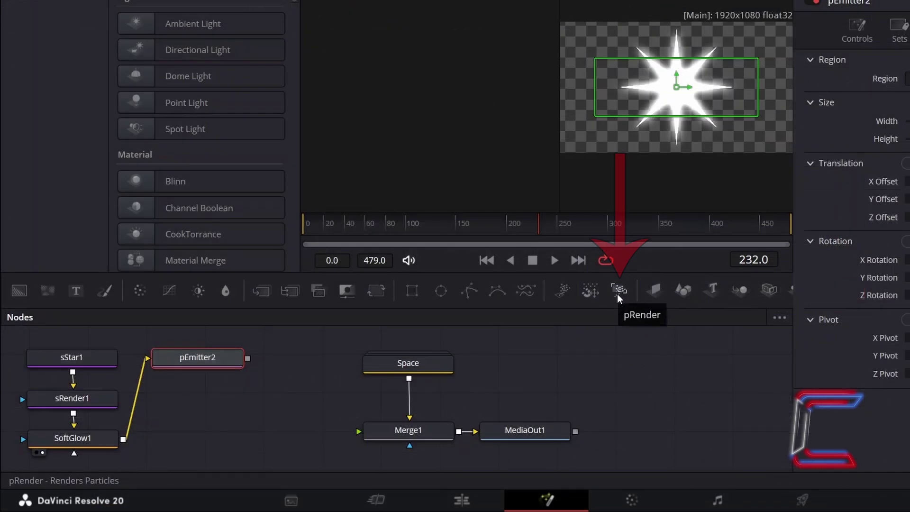
Add a pRender node after pEmitter2.
{"action": "left_click", "coordinate": [617, 290]}
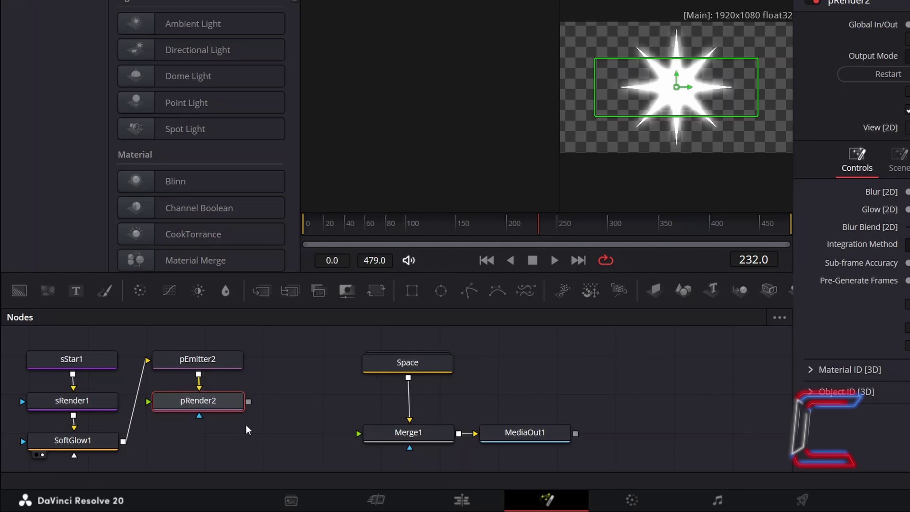
Add a second Merge node beside Merge1 and connect its output to Merge1's foreground input.
{"action": "left_click", "coordinate": [260, 431]}
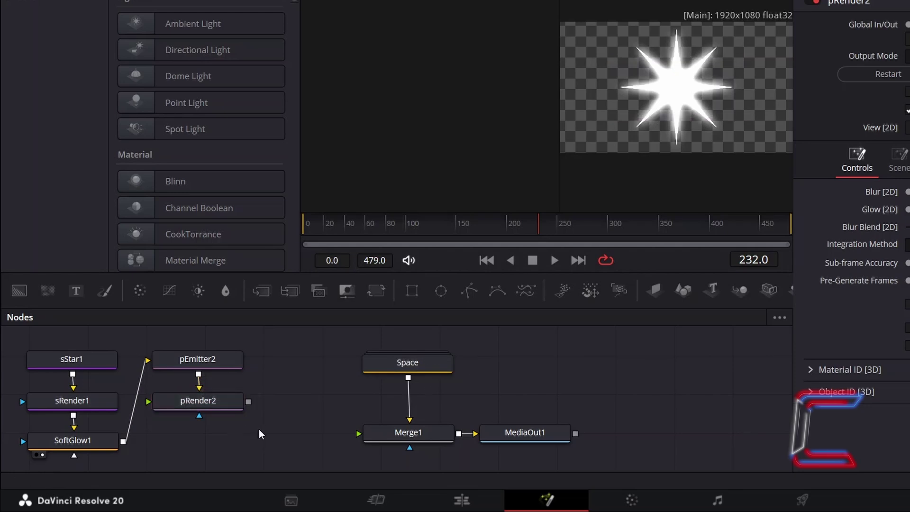
{"action": "left_click", "coordinate": [258, 292]}
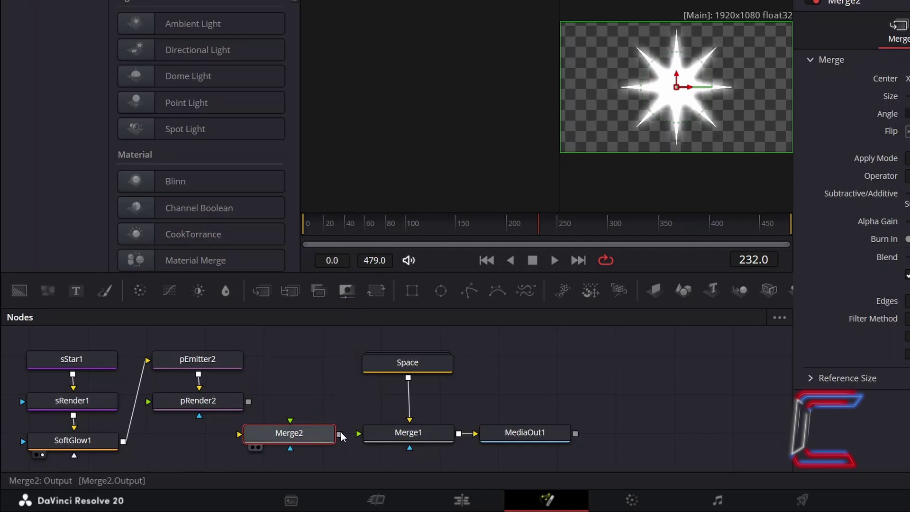
{"action": "left_click_drag", "start_coordinate": [340, 434], "coordinate": [358, 435]}
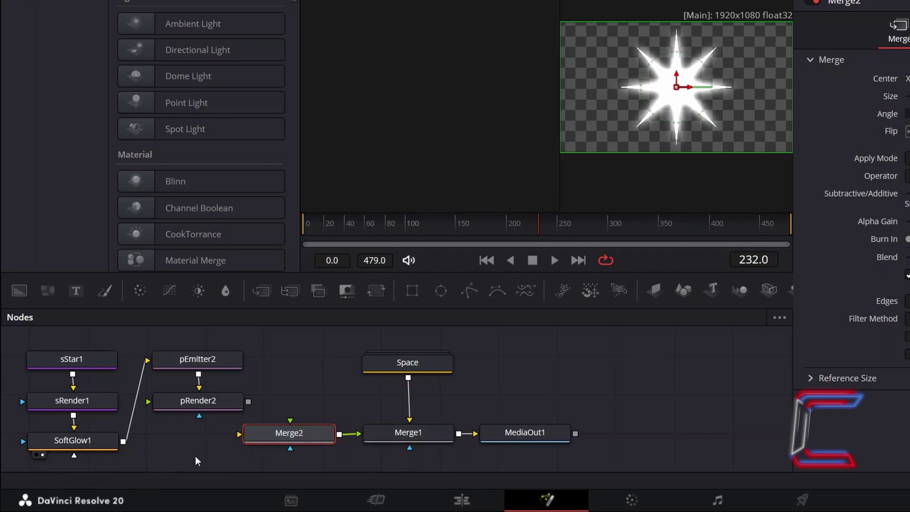
Group the sStar1, sRender1, SoftGlow1, pEmitter2 and pRender2 nodes and rename the group FloatingStars.
{"action": "left_click_drag", "start_coordinate": [243, 455], "coordinate": [24, 350]}
{"action": "key", "text": "ctrl+g"}
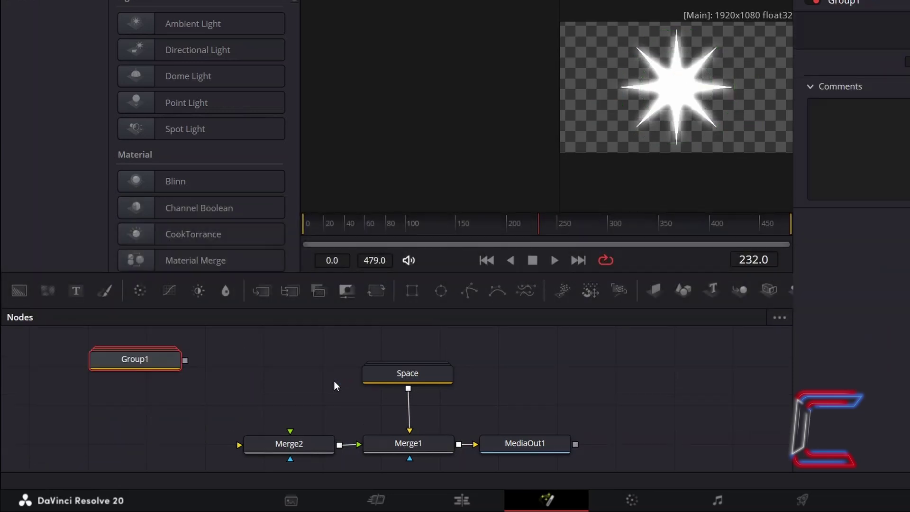
{"action": "key", "text": "F2"}
{"action": "type", "text": "Float"}
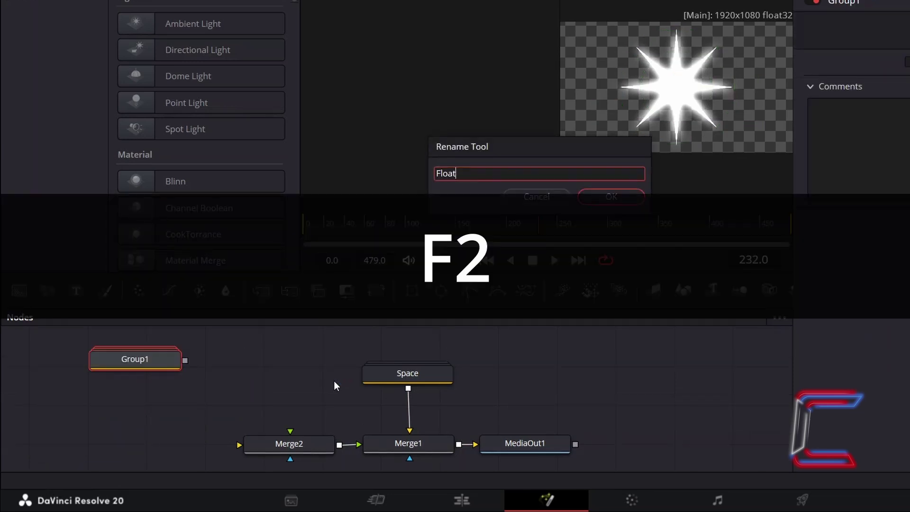
{"action": "type", "text": "ingStars"}
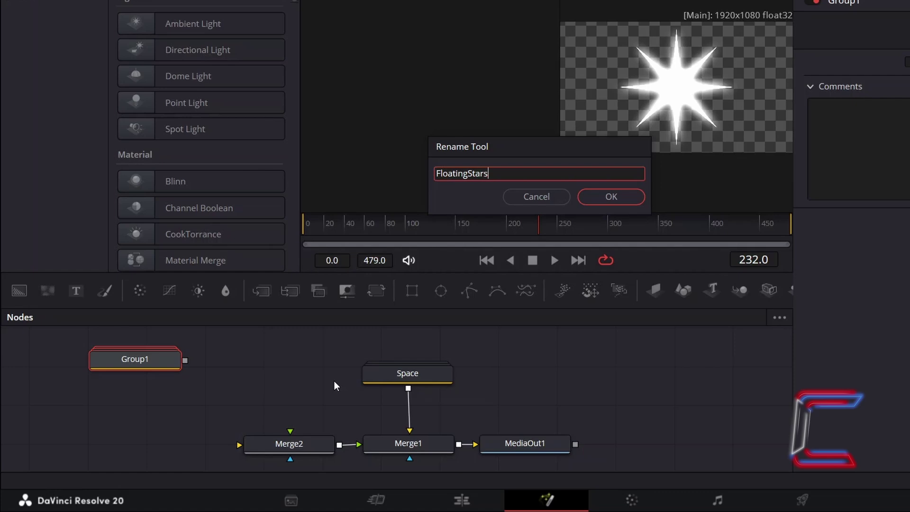
{"action": "key", "text": "Return"}
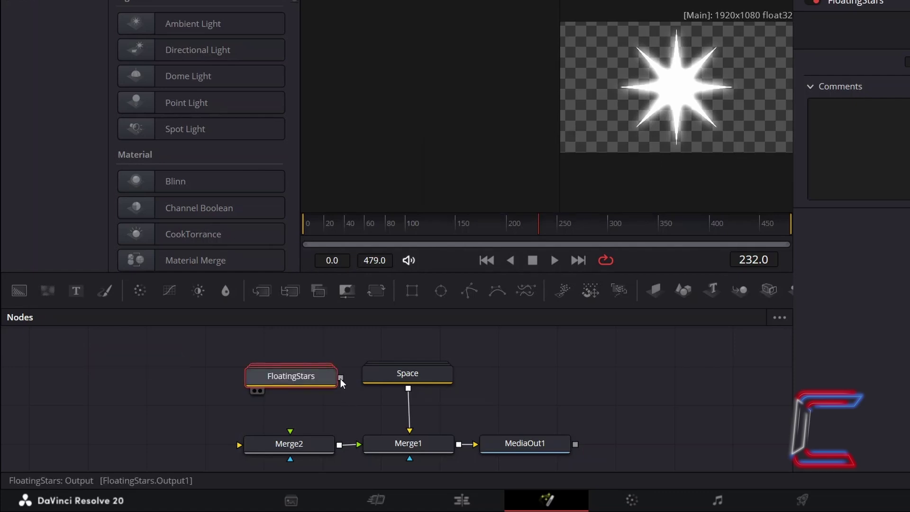
Connect the FloatingStars group to Merge2's foreground input and set Merge2's Apply Mode to Lighten.
{"action": "left_click_drag", "start_coordinate": [341, 378], "coordinate": [291, 432]}
{"action": "left_click", "coordinate": [306, 442]}
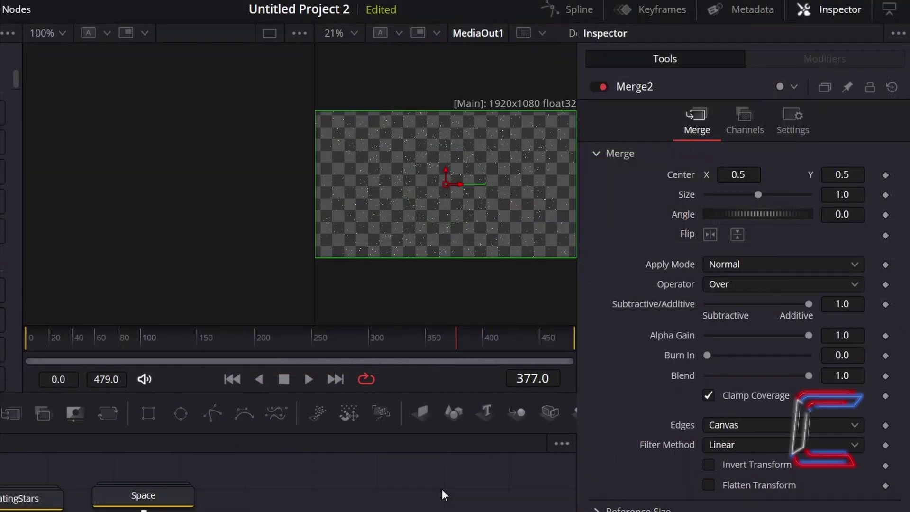
{"action": "left_click", "coordinate": [770, 265]}
{"action": "left_click", "coordinate": [787, 437]}
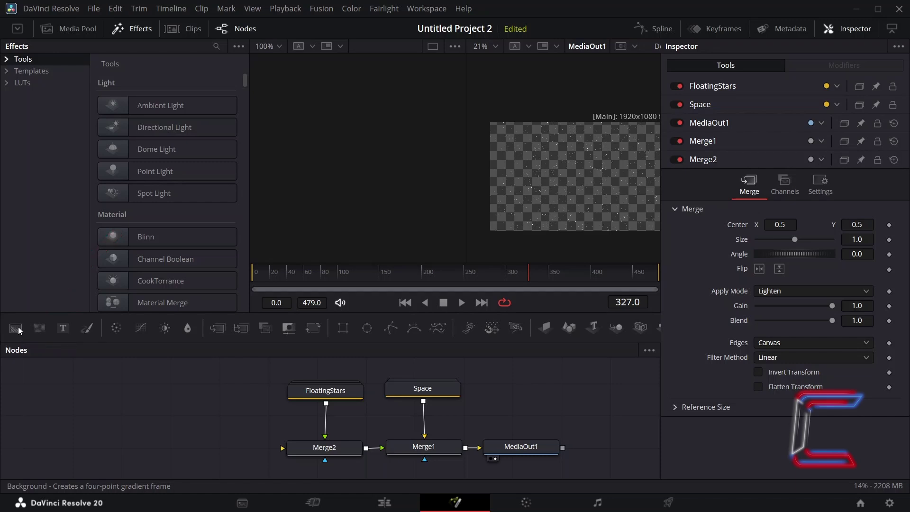
Add a Background node feeding Merge2's background input and insert a Paint node between the two.
{"action": "left_click", "coordinate": [16, 328]}
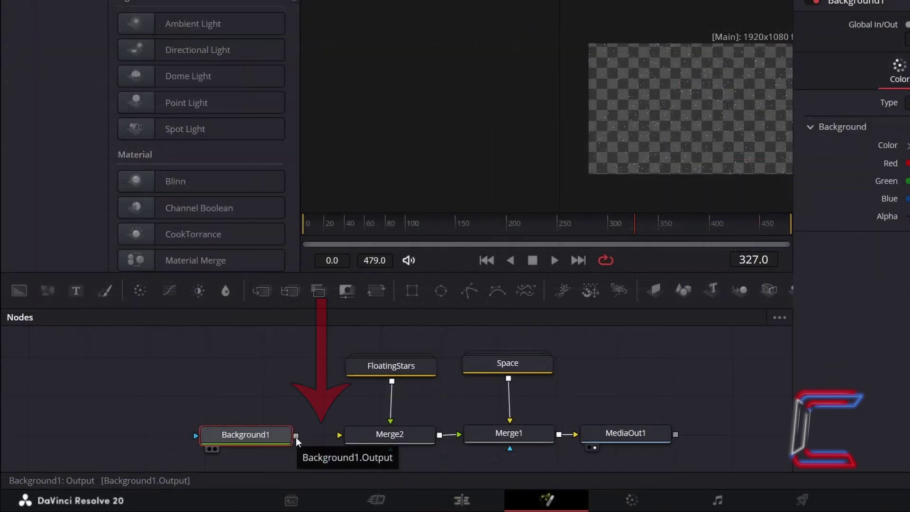
{"action": "left_click_drag", "start_coordinate": [296, 437], "coordinate": [341, 435]}
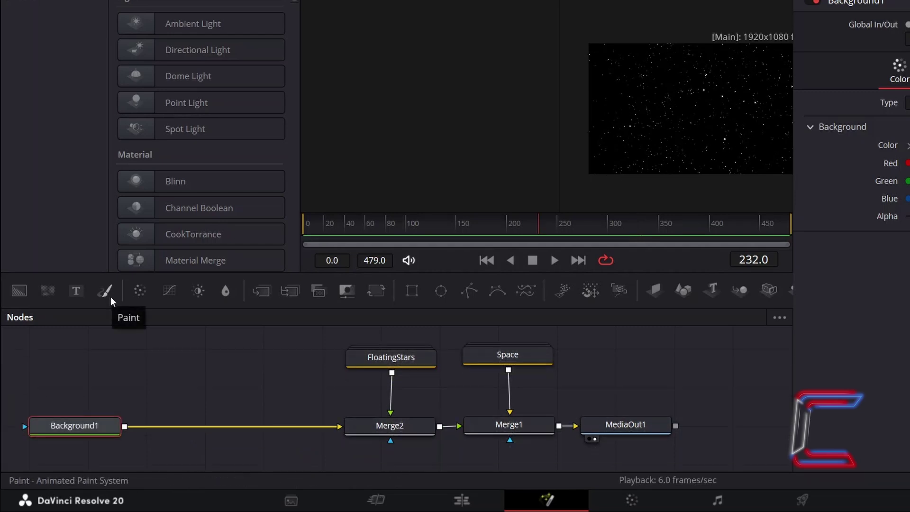
{"action": "left_click", "coordinate": [110, 297]}
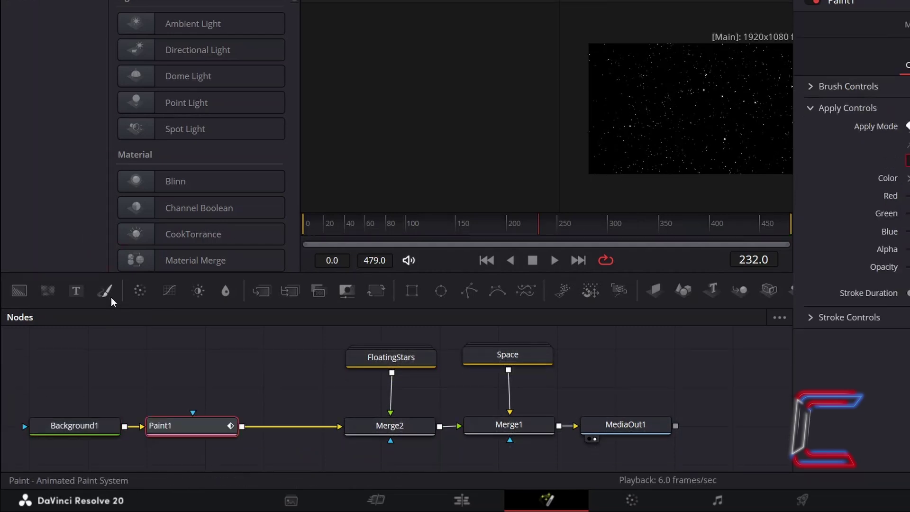
Add a FastNoise node above Paint1, connect it to Paint1's effect mask input and show the noise in the viewer.
{"action": "left_click", "coordinate": [176, 359]}
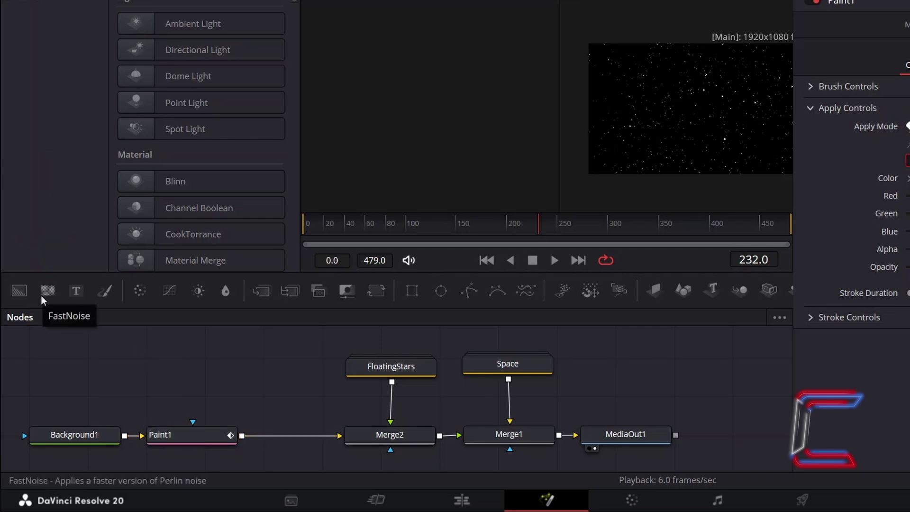
{"action": "left_click", "coordinate": [40, 295]}
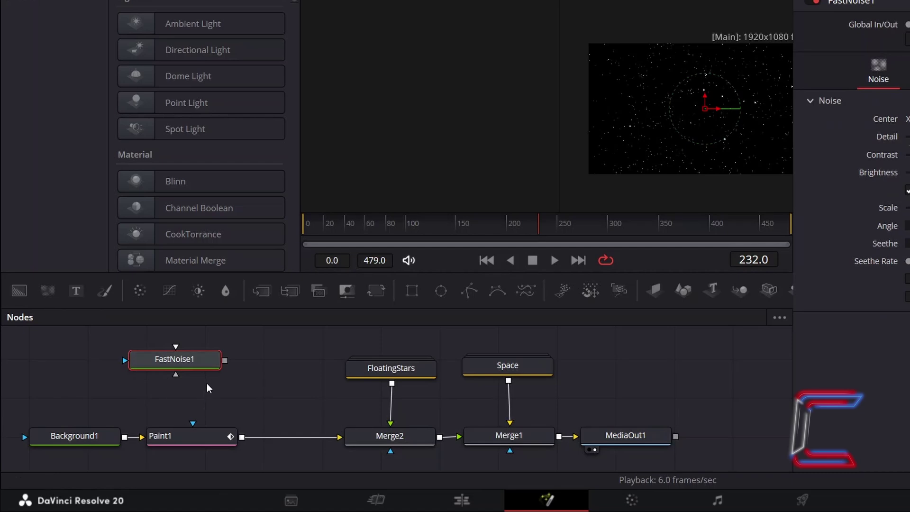
{"action": "left_click_drag", "start_coordinate": [225, 361], "coordinate": [192, 425]}
{"action": "left_click_drag", "start_coordinate": [207, 368], "coordinate": [224, 383]}
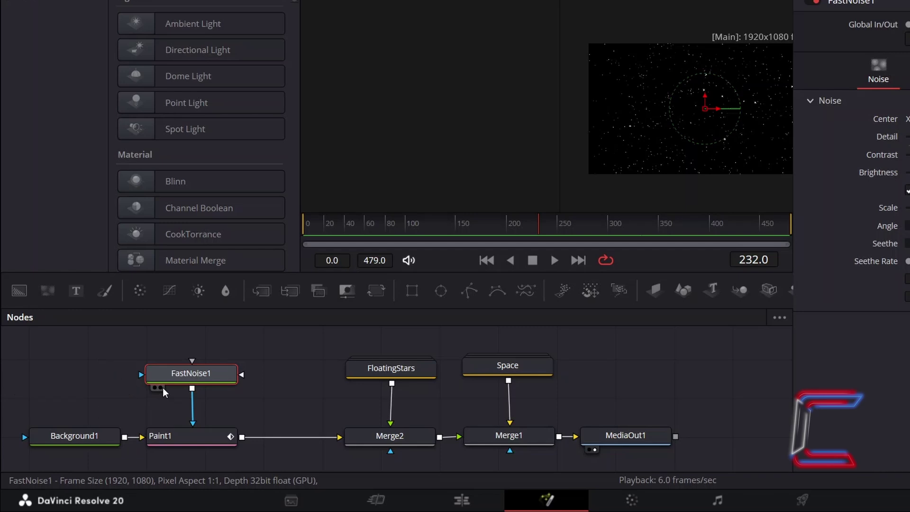
{"action": "left_click", "coordinate": [162, 388]}
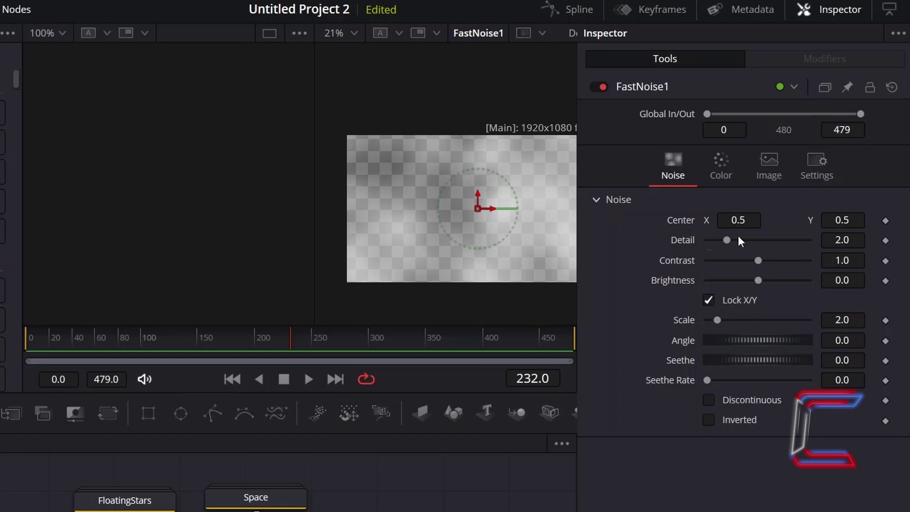
Set FastNoise1's Detail to 10.
{"action": "left_click", "coordinate": [854, 241]}
{"action": "key", "text": "BackSpace"}
{"action": "key", "text": "BackSpace"}
{"action": "key", "text": "BackSpace"}
{"action": "type", "text": "10"}
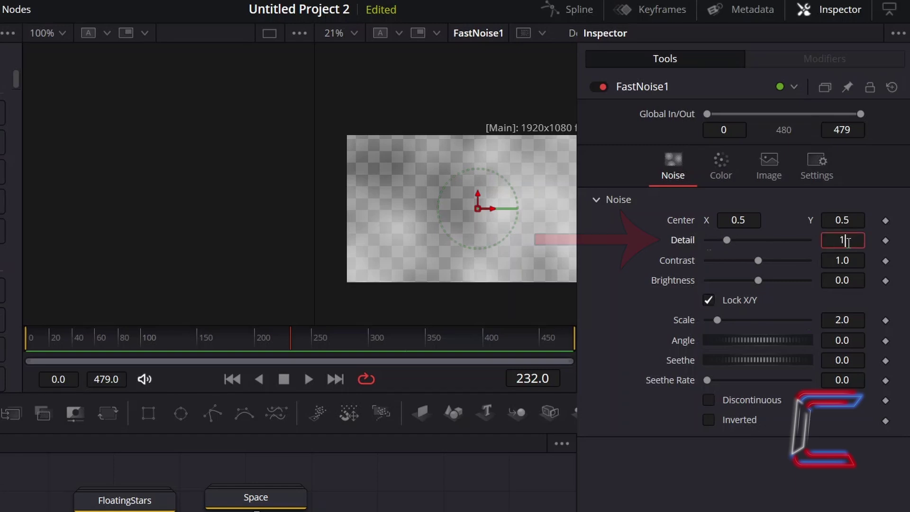
{"action": "key", "text": "Tab"}
{"action": "left_click", "coordinate": [827, 485]}
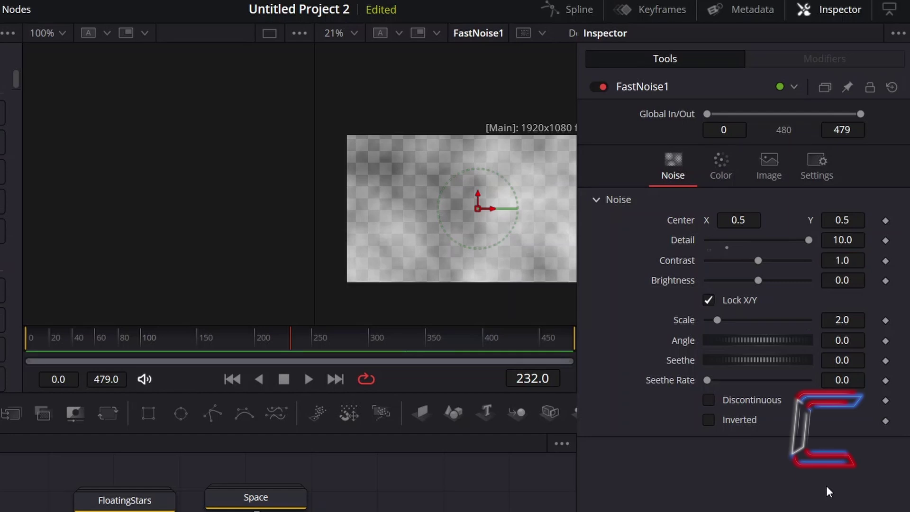
Set FastNoise1's Contrast to 0.8.
{"action": "left_click", "coordinate": [851, 262]}
{"action": "key", "text": "BackSpace"}
{"action": "key", "text": "BackSpace"}
{"action": "key", "text": "BackSpace"}
{"action": "type", "text": "0.8"}
{"action": "key", "text": "Tab"}
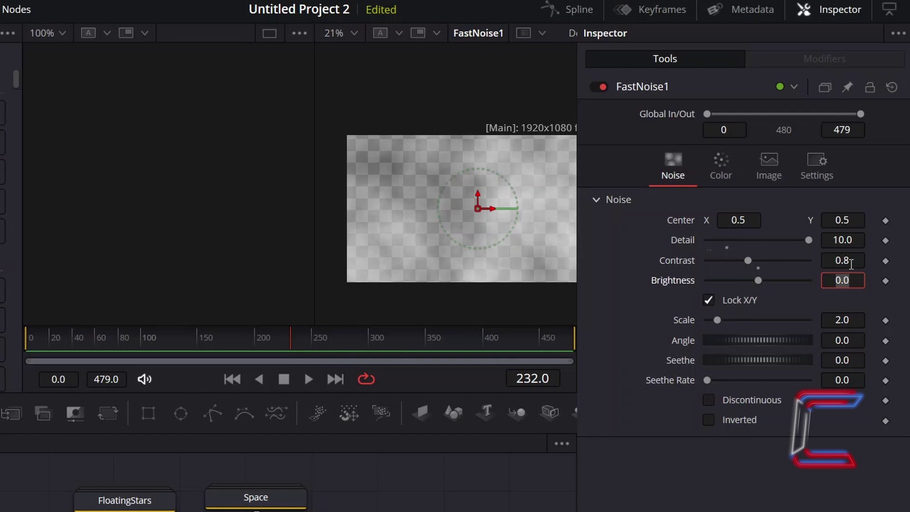
{"action": "key", "text": "Return"}
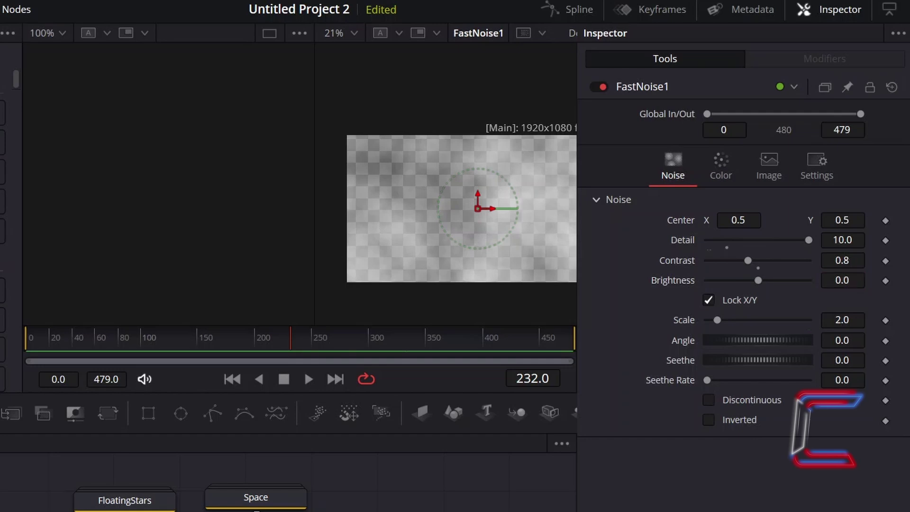
Set FastNoise1's Brightness to -0.03 and its Scale to 20.
{"action": "left_click", "coordinate": [860, 285]}
{"action": "key", "text": "BackSpace"}
{"action": "key", "text": "BackSpace"}
{"action": "key", "text": "BackSpace"}
{"action": "type", "text": "-0.03"}
{"action": "key", "text": "Tab"}
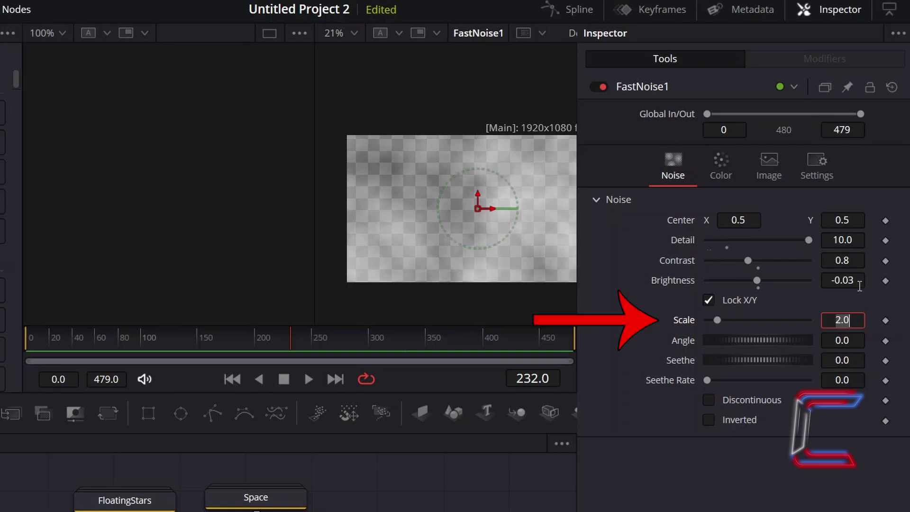
{"action": "type", "text": "20"}
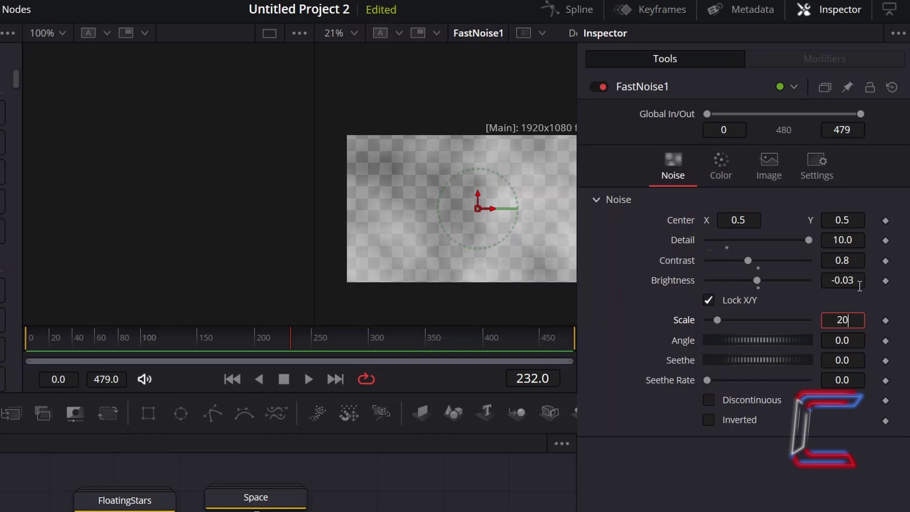
{"action": "key", "text": "Tab"}
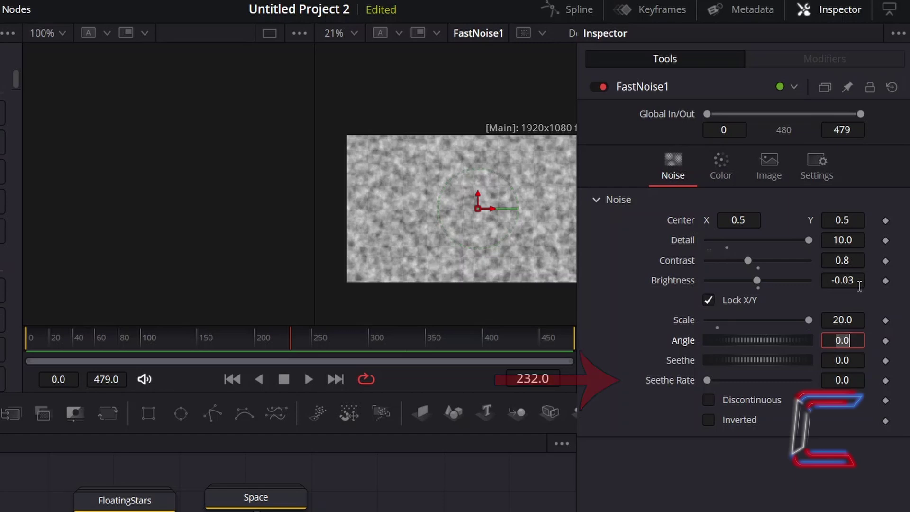
{"action": "left_click", "coordinate": [738, 161]}
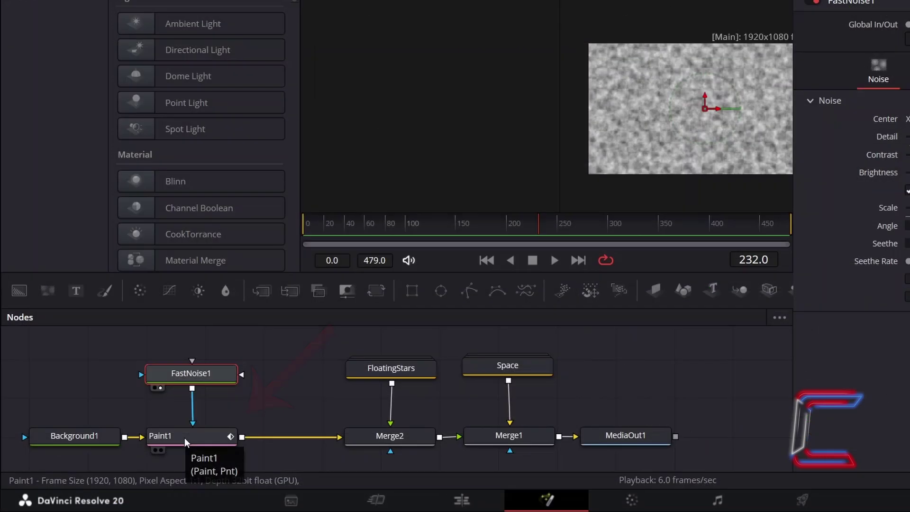
Insert a Soft Glow node between Paint1 and Merge2.
{"action": "left_click", "coordinate": [184, 438]}
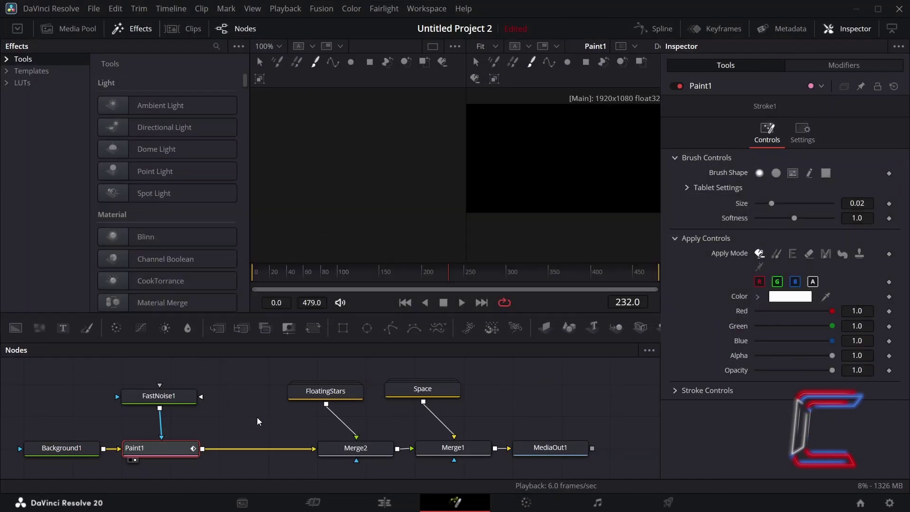
{"action": "key", "text": "shift+space"}
{"action": "type", "text": "Soft Glow"}
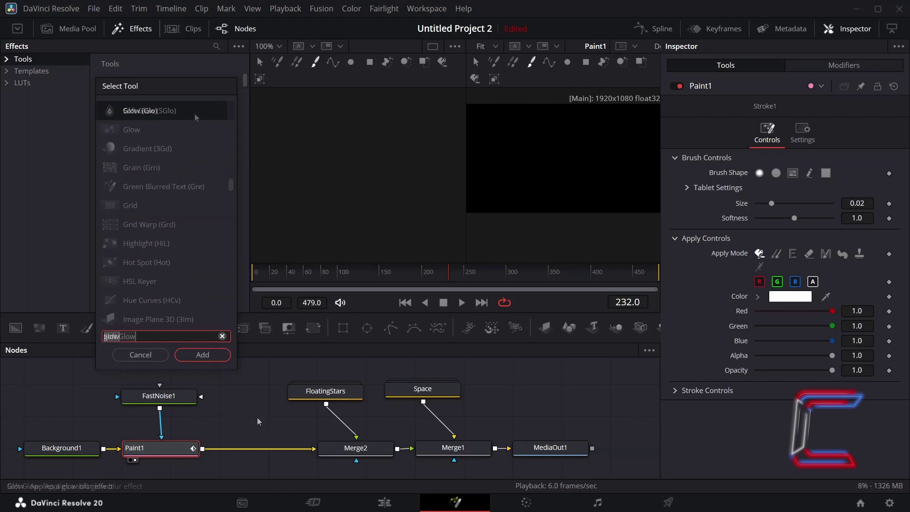
{"action": "left_click", "coordinate": [212, 354]}
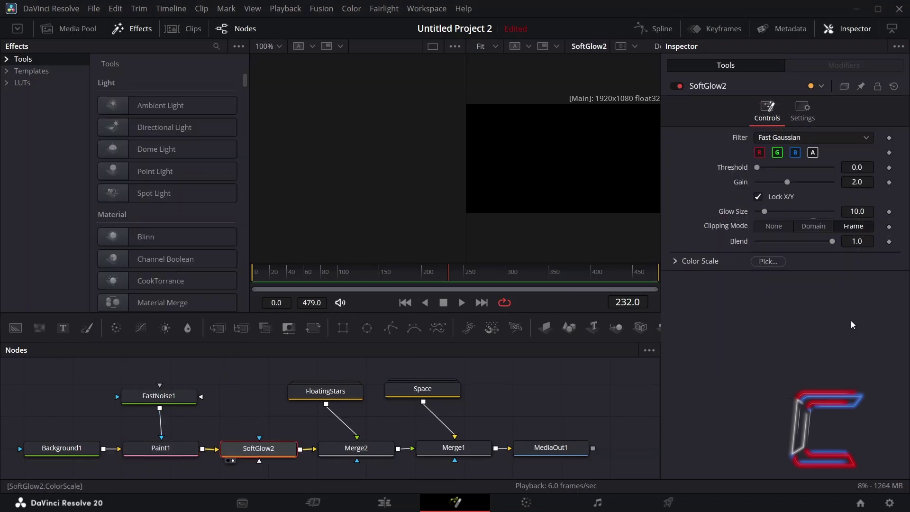
Set SoftGlow2's Gain to 0.57 and its Glow Size to 100.
{"action": "left_click", "coordinate": [857, 182]}
{"action": "type", "text": "57"}
{"action": "key", "text": "Tab"}
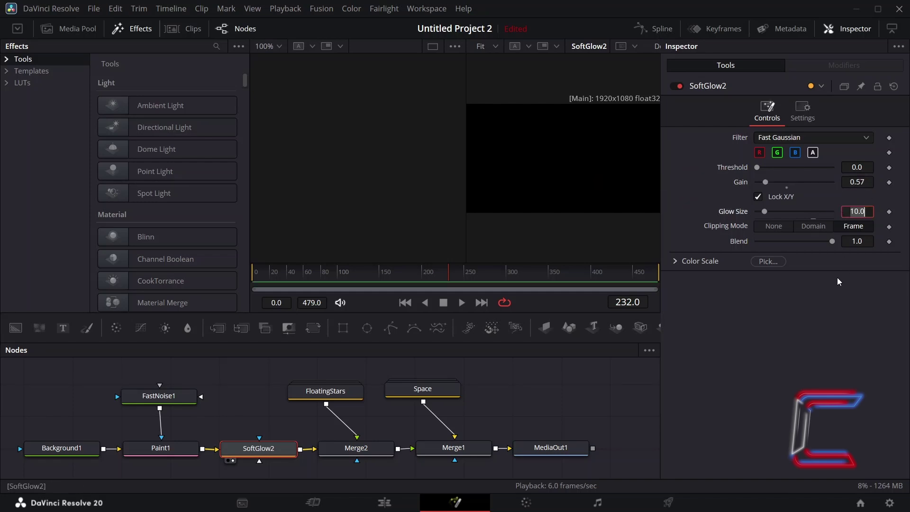
{"action": "type", "text": "100"}
{"action": "key", "text": "Tab"}
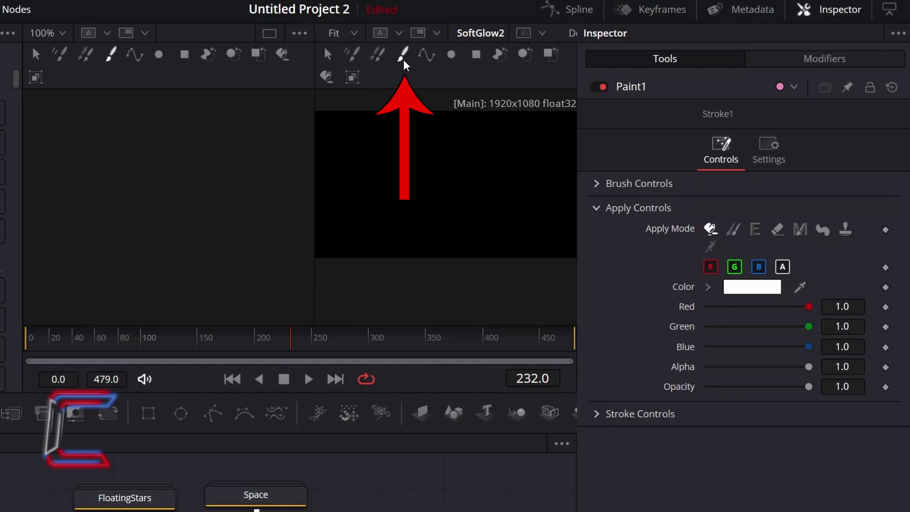
Choose the Stroke tool for Paint1 and set the brush Size to 0.2 and Softness to 1.5.
{"action": "left_click", "coordinate": [403, 55]}
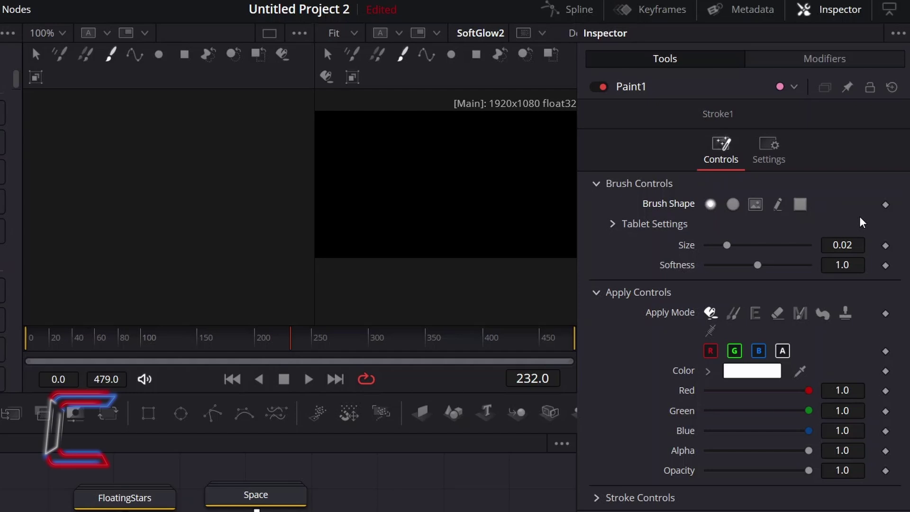
{"action": "left_click", "coordinate": [862, 246]}
{"action": "type", "text": ".2"}
{"action": "key", "text": "Tab"}
{"action": "type", "text": "1.5"}
{"action": "key", "text": "Tab"}
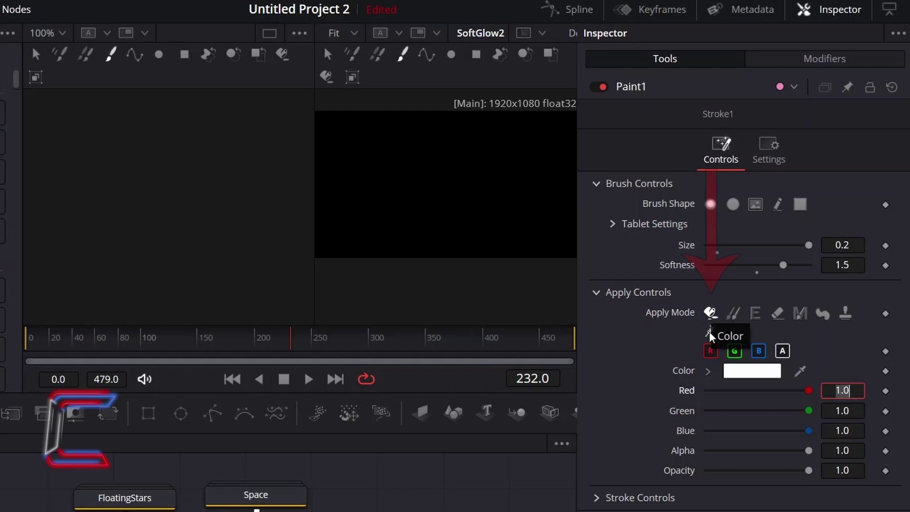
Set Paint1's brush color to blue #0055ff and its Opacity to 0.2.
{"action": "left_click", "coordinate": [757, 372]}
{"action": "left_click", "coordinate": [245, 135]}
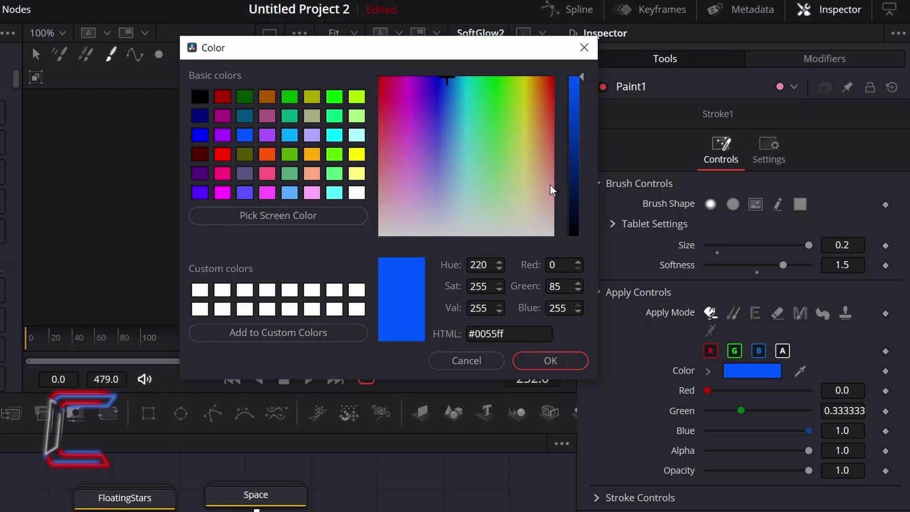
{"action": "left_click", "coordinate": [575, 365]}
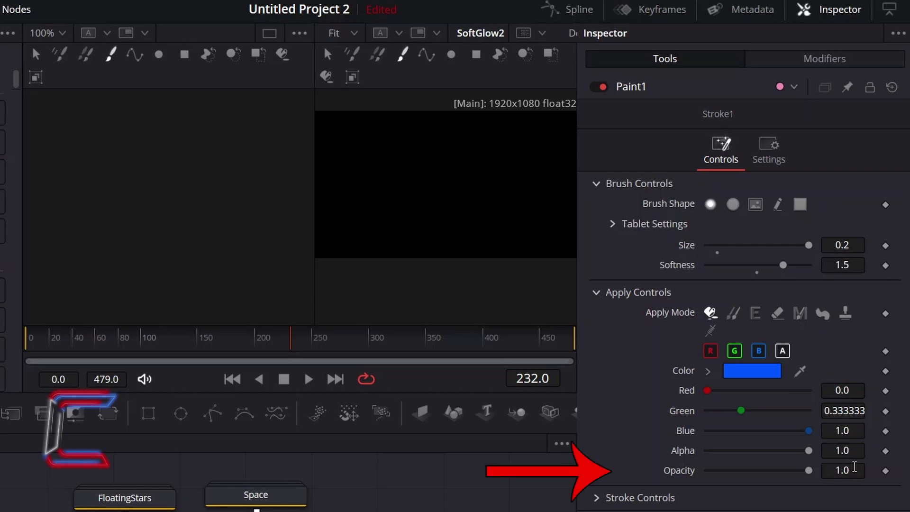
{"action": "left_click", "coordinate": [854, 467]}
{"action": "type", "text": "0.2"}
{"action": "key", "text": "Tab"}
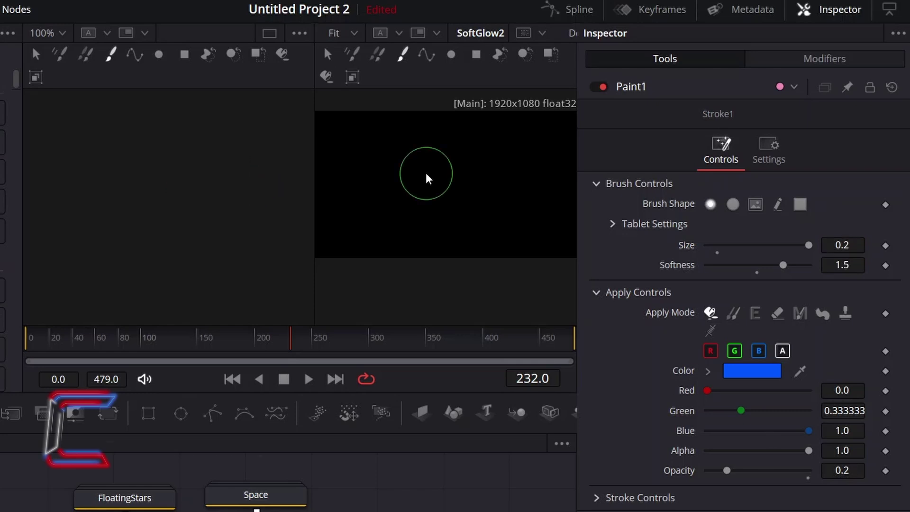
Paint a diagonal band of soft blue strokes across the middle of the frame, with SoftGlow2 displayed in the viewer.
{"action": "mouse_move", "coordinate": [442, 192]}
{"action": "left_mouse_down"}
{"action": "mouse_move", "coordinate": [460, 185]}
{"action": "mouse_move", "coordinate": [447, 195]}
{"action": "mouse_move", "coordinate": [455, 205]}
{"action": "left_mouse_up"}
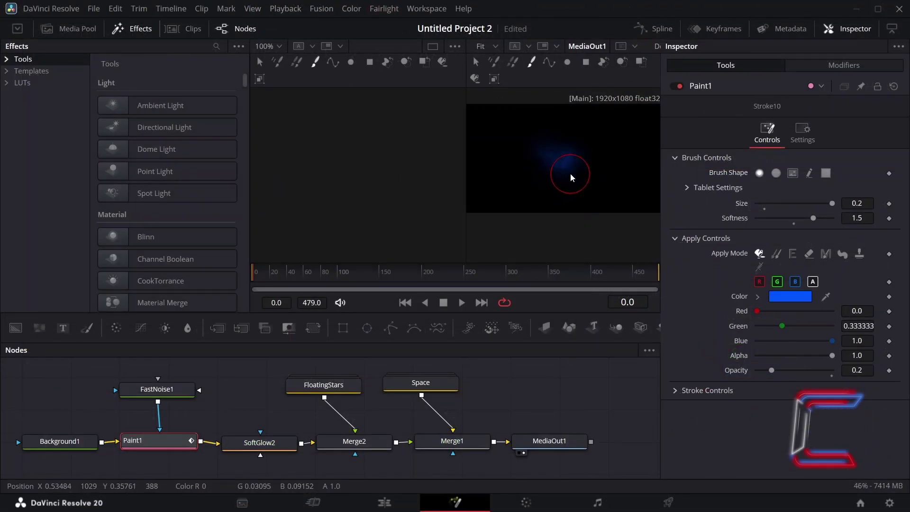
{"action": "left_click_drag", "start_coordinate": [571, 174], "coordinate": [569, 213]}
{"action": "left_click", "coordinate": [234, 455]}
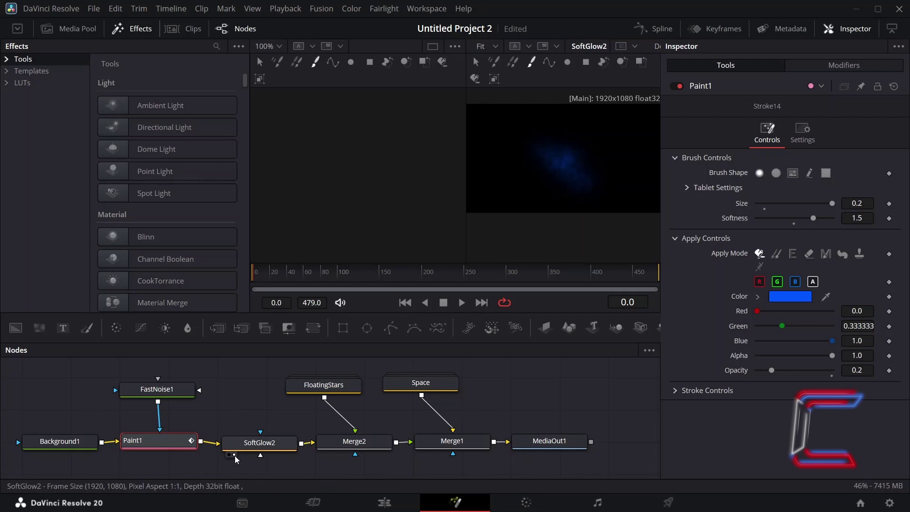
{"action": "mouse_move", "coordinate": [569, 165]}
{"action": "left_mouse_down"}
{"action": "mouse_move", "coordinate": [522, 132]}
{"action": "mouse_move", "coordinate": [557, 152]}
{"action": "mouse_move", "coordinate": [555, 173]}
{"action": "mouse_move", "coordinate": [565, 170]}
{"action": "mouse_move", "coordinate": [575, 189]}
{"action": "mouse_move", "coordinate": [607, 194]}
{"action": "left_mouse_up"}
Change Paint1's brush color to purple and paint strokes along the lower-left side of the blue nebula band.
{"action": "left_click", "coordinate": [791, 296]}
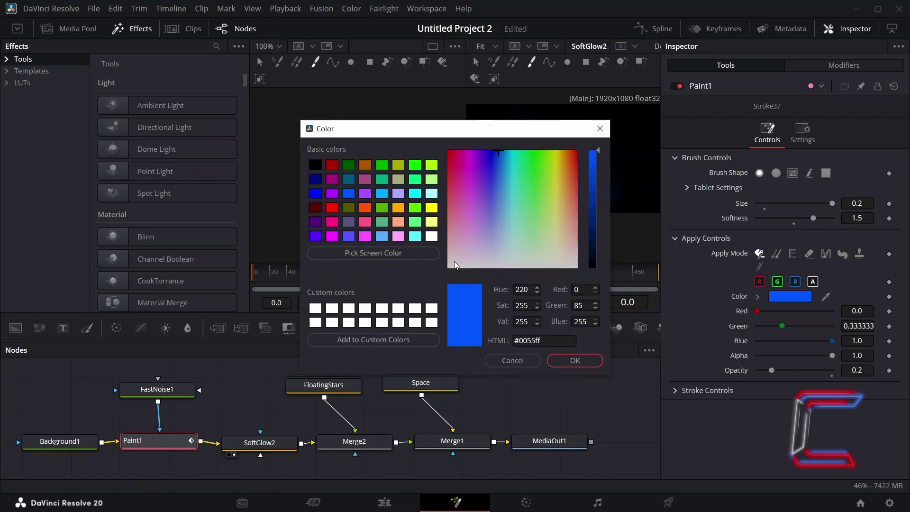
{"action": "left_click", "coordinate": [349, 205]}
{"action": "left_click", "coordinate": [575, 303]}
{"action": "scroll", "coordinate": [858, 203], "scroll_direction": "up", "scroll_amount": 1}
{"action": "scroll", "coordinate": [858, 219], "scroll_direction": "up", "scroll_amount": 1}
{"action": "scroll", "coordinate": [858, 370], "scroll_direction": "up", "scroll_amount": 1}
{"action": "mouse_move", "coordinate": [553, 193]}
{"action": "left_mouse_down"}
{"action": "mouse_move", "coordinate": [567, 193]}
{"action": "mouse_move", "coordinate": [532, 172]}
{"action": "mouse_move", "coordinate": [522, 138]}
{"action": "mouse_move", "coordinate": [507, 138]}
{"action": "mouse_move", "coordinate": [519, 171]}
{"action": "mouse_move", "coordinate": [506, 158]}
{"action": "mouse_move", "coordinate": [599, 198]}
{"action": "mouse_move", "coordinate": [532, 250]}
{"action": "mouse_move", "coordinate": [549, 171]}
{"action": "mouse_move", "coordinate": [480, 153]}
{"action": "left_mouse_up"}
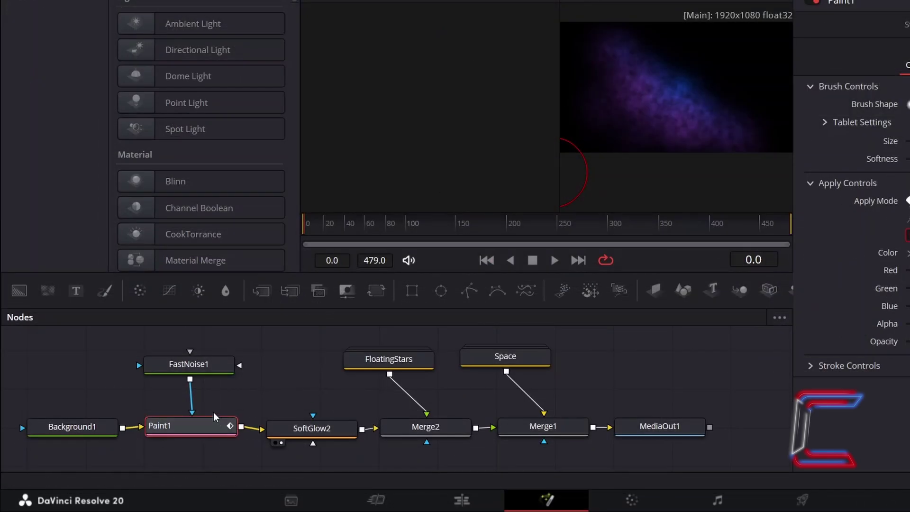
Group Background1, FastNoise1, Paint1 and SoftGlow2, and rename the group Nebula1.
{"action": "left_click_drag", "start_coordinate": [61, 355], "coordinate": [310, 452]}
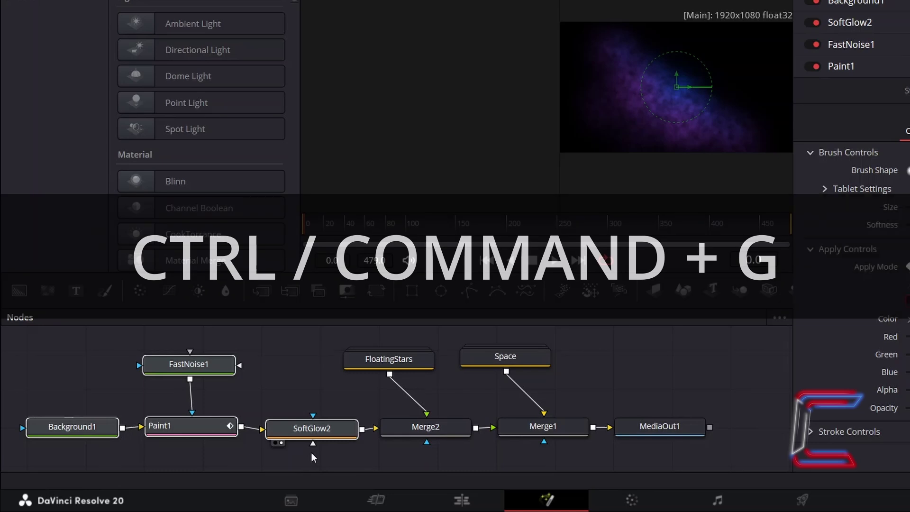
{"action": "key", "text": "ctrl+g"}
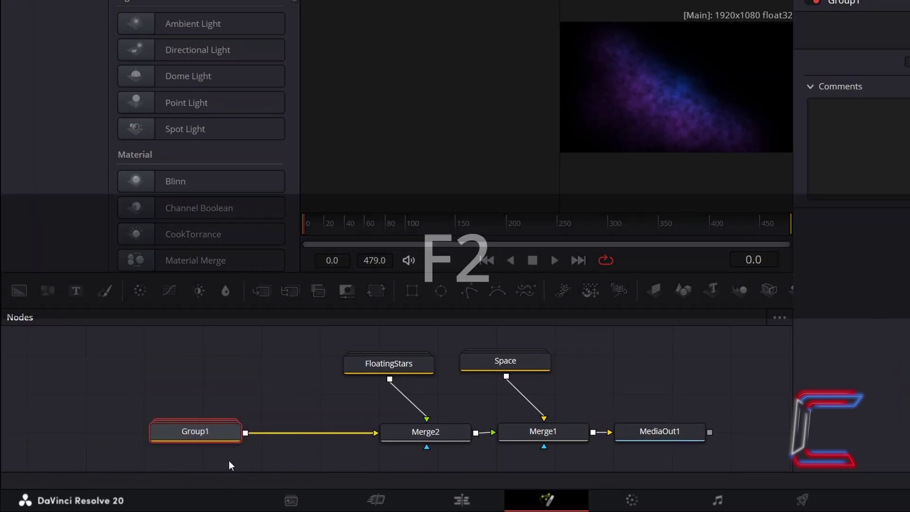
{"action": "key", "text": "F2"}
{"action": "type", "text": "Nebula1"}
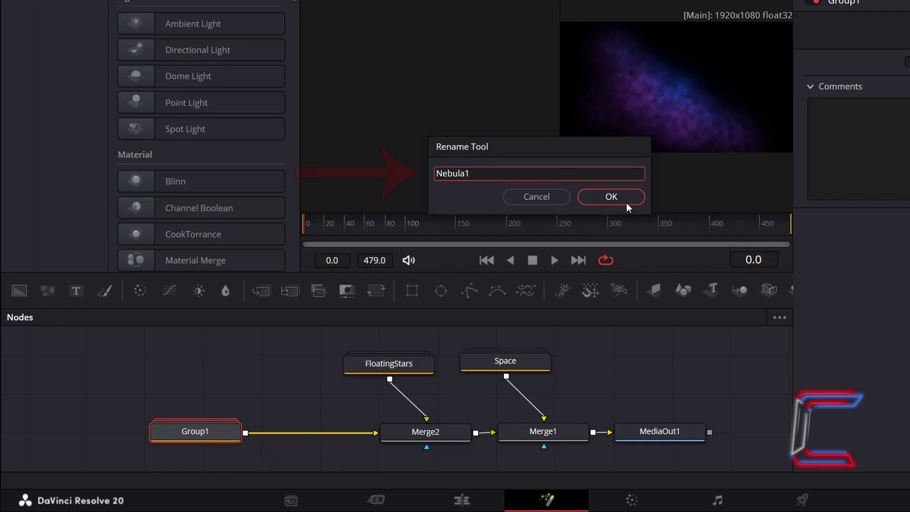
{"action": "left_click", "coordinate": [627, 202]}
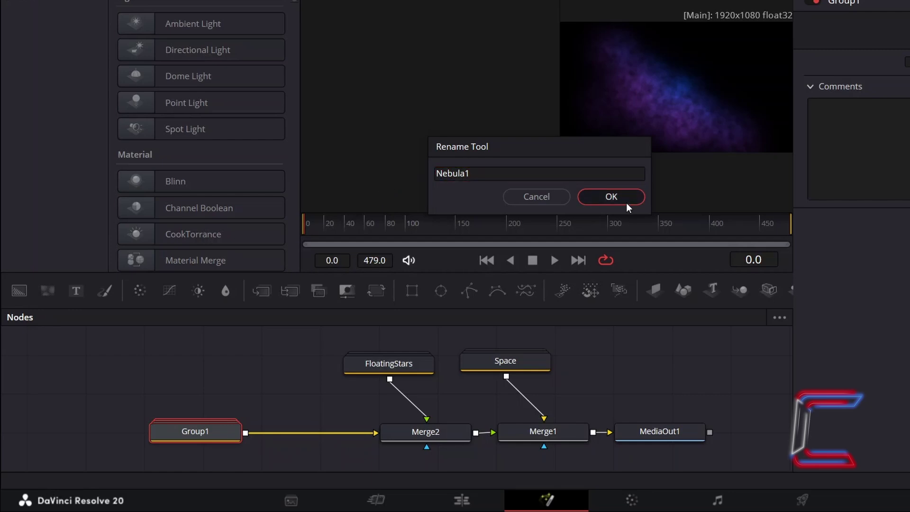
Add a Merge node after Nebula1, then duplicate the Nebula1 group and rename the copy Nebula2.
{"action": "left_click", "coordinate": [269, 299]}
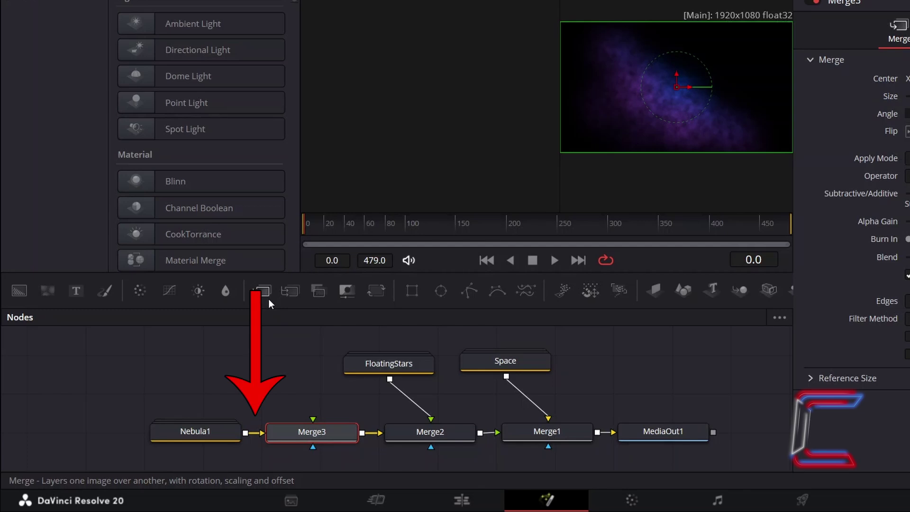
{"action": "left_click", "coordinate": [218, 431]}
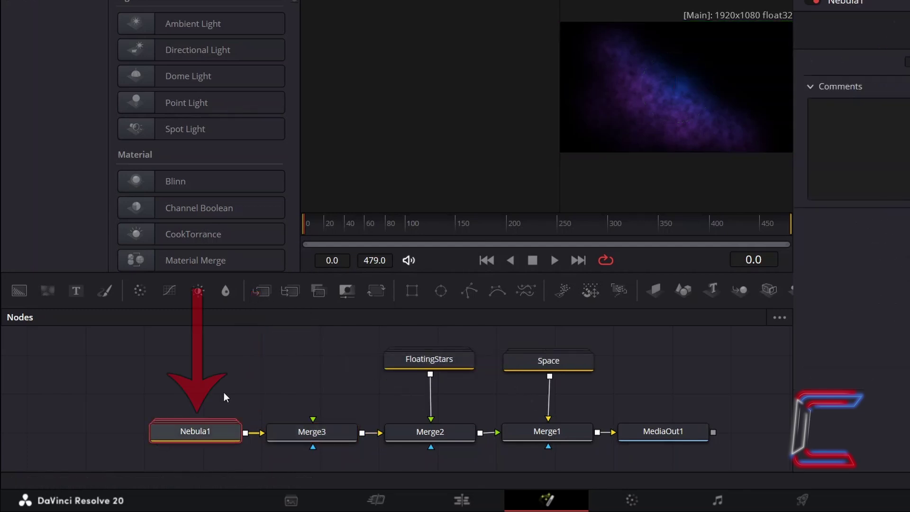
{"action": "key", "text": "ctrl+c"}
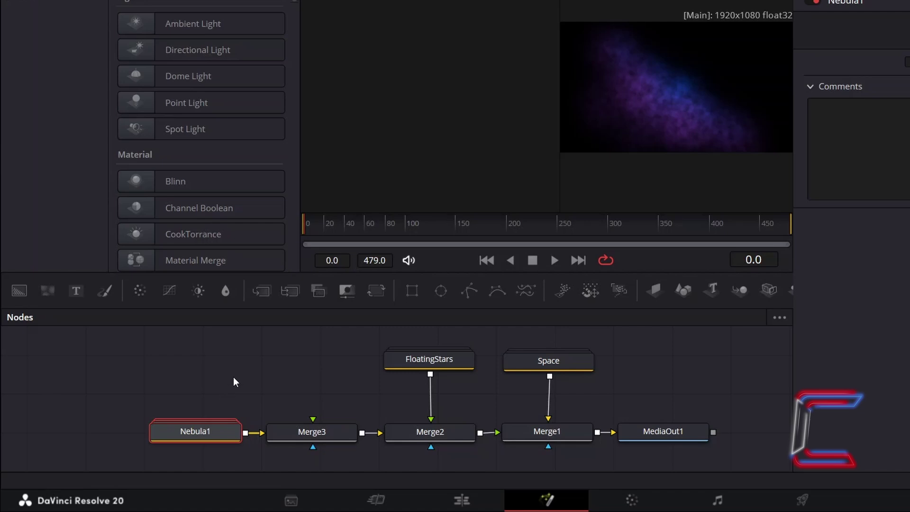
{"action": "left_click", "coordinate": [233, 377]}
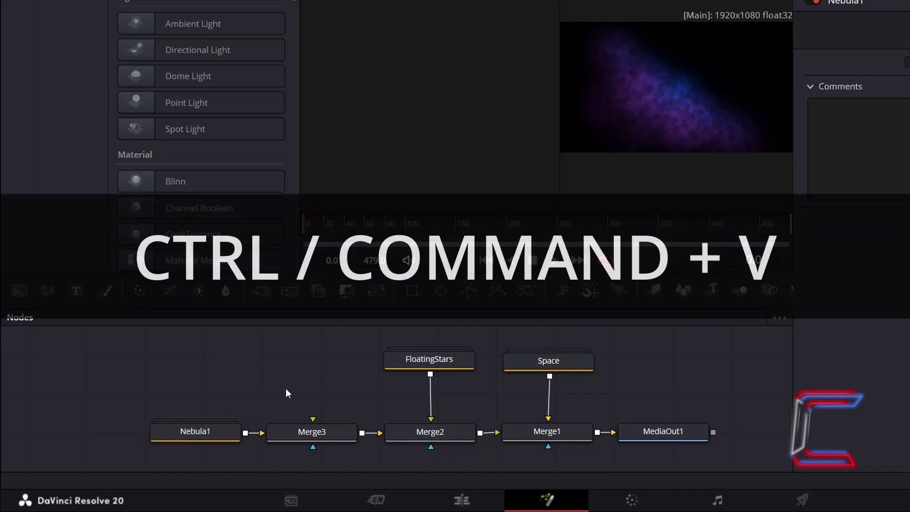
{"action": "key", "text": "ctrl+v"}
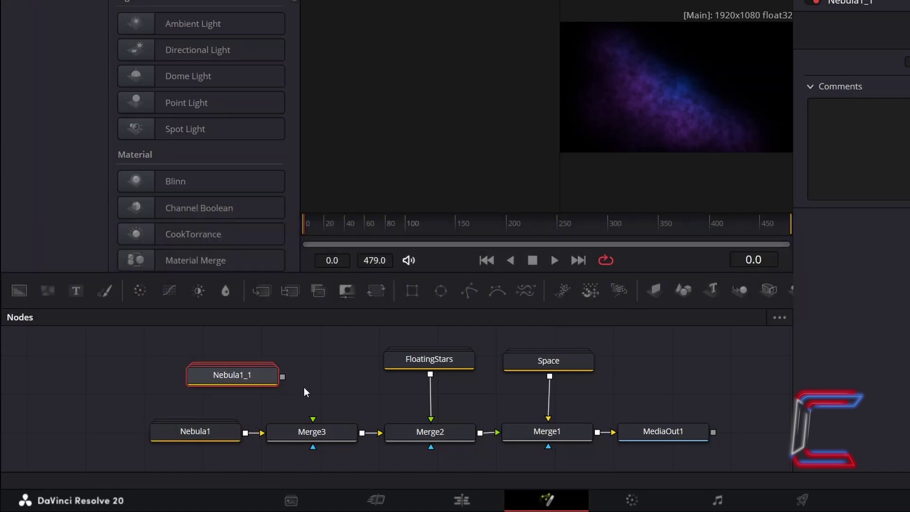
{"action": "key", "text": "F2"}
{"action": "type", "text": "Nebula2"}
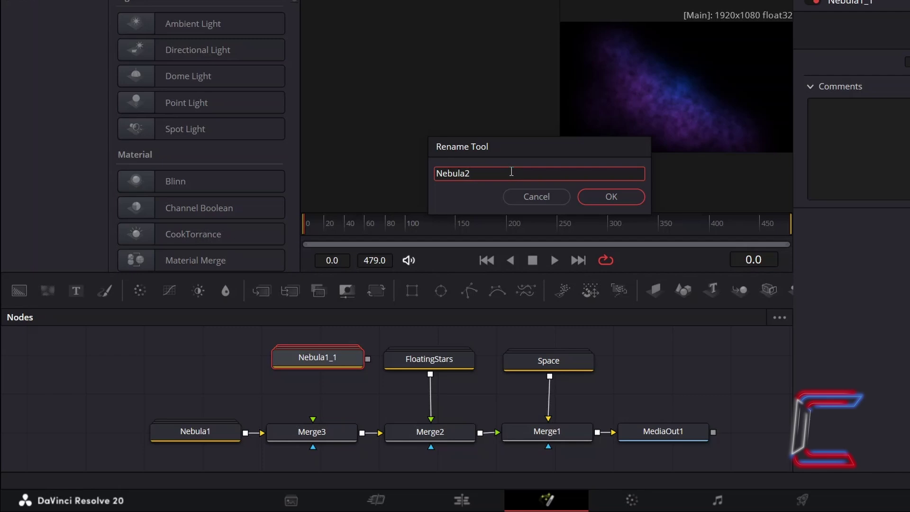
{"action": "left_click", "coordinate": [604, 201]}
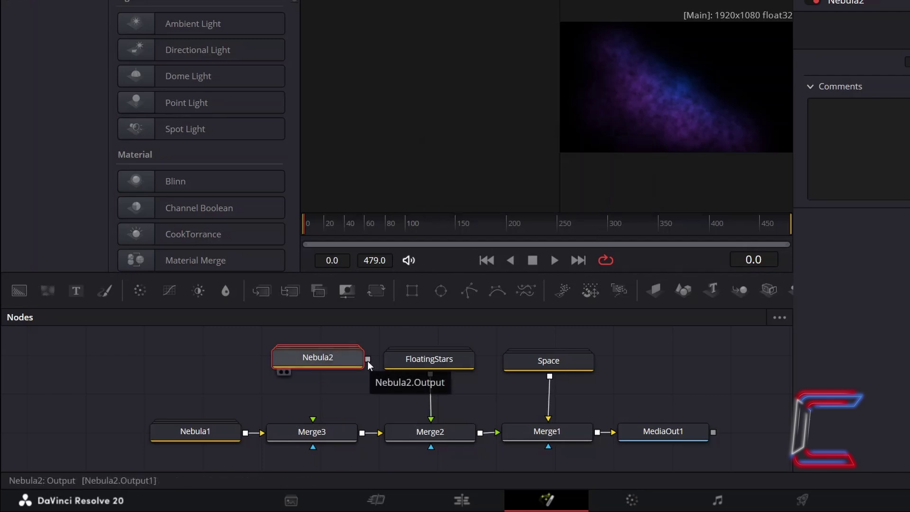
Connect Nebula2's output to Merge3's foreground input and set Merge3's Apply Mode to Screen.
{"action": "left_click_drag", "start_coordinate": [368, 360], "coordinate": [363, 372]}
{"action": "left_click_drag", "start_coordinate": [296, 403], "coordinate": [315, 419]}
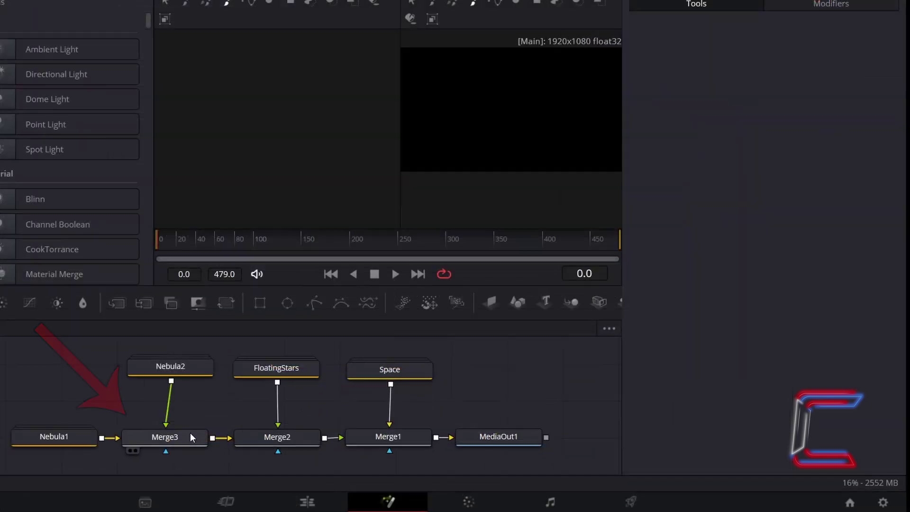
{"action": "left_click", "coordinate": [190, 433]}
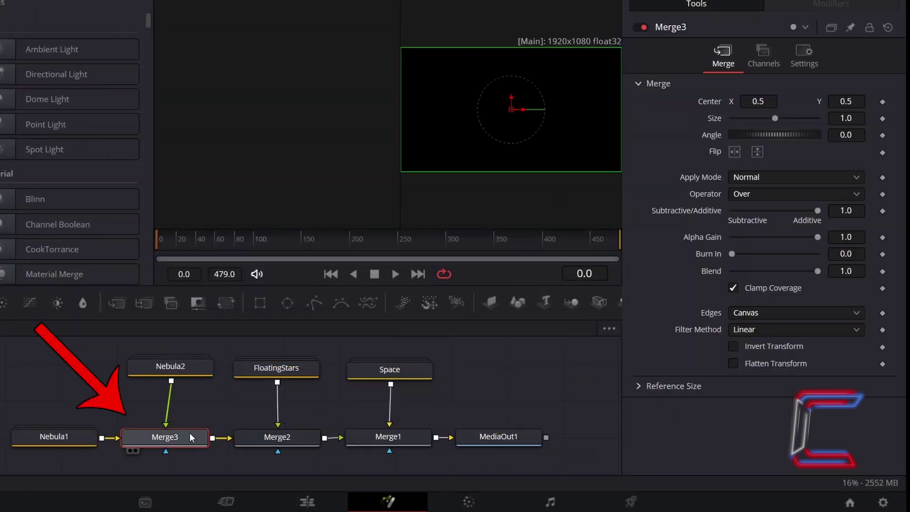
{"action": "left_click", "coordinate": [767, 177]}
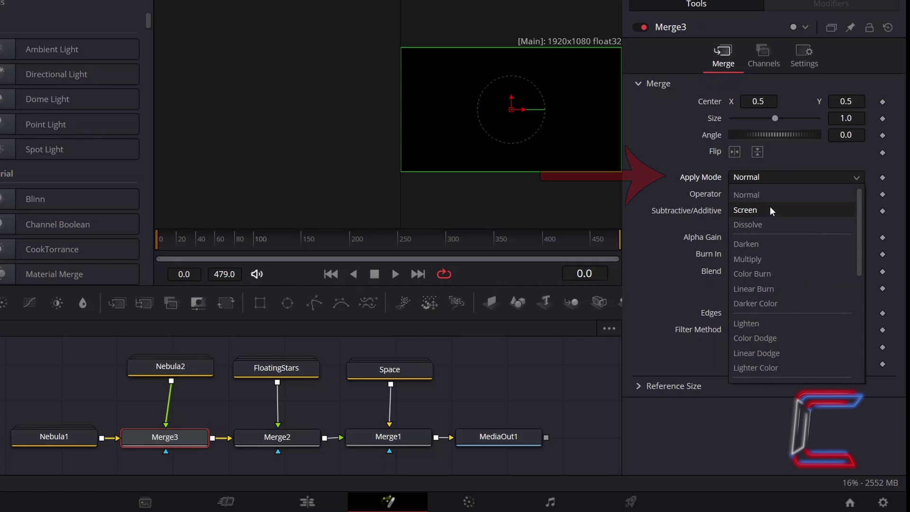
{"action": "left_click", "coordinate": [769, 210]}
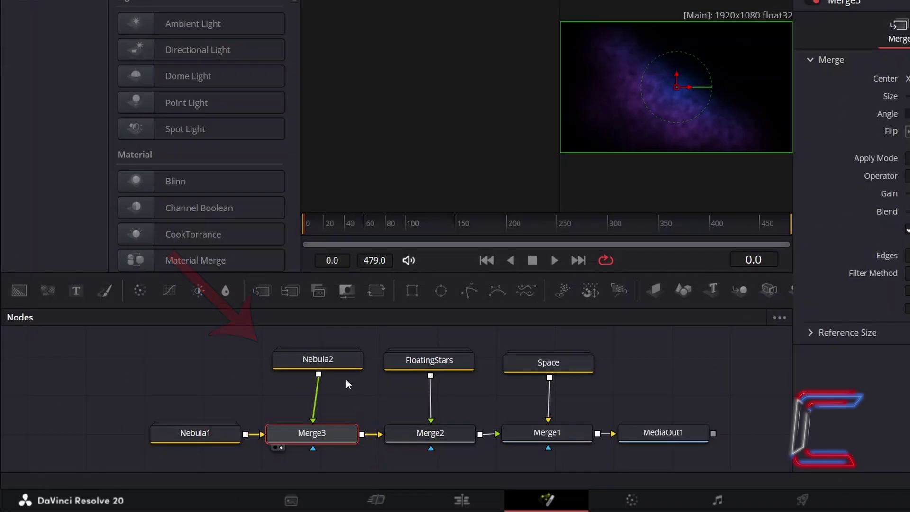
Open the Nebula2 group, display FastNoise1_1 in the viewer and show its noise settings.
{"action": "double_click", "coordinate": [342, 359]}
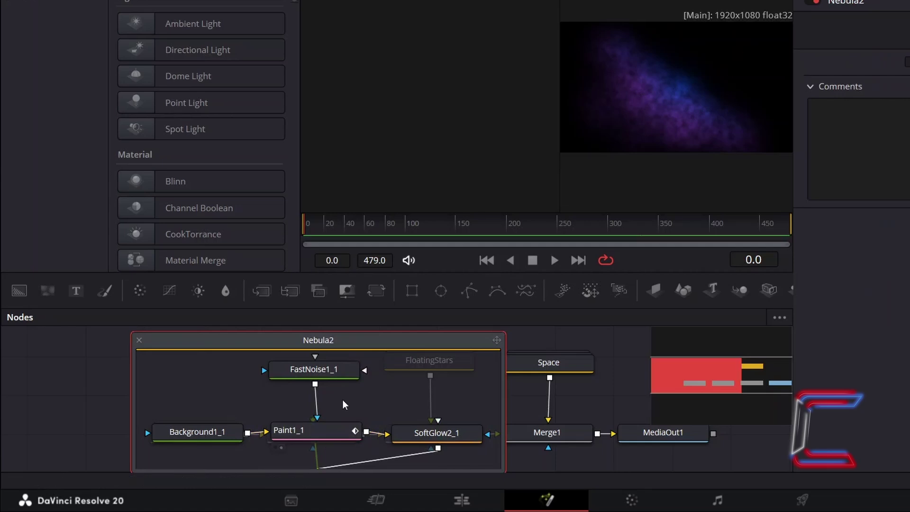
{"action": "left_click", "coordinate": [271, 390]}
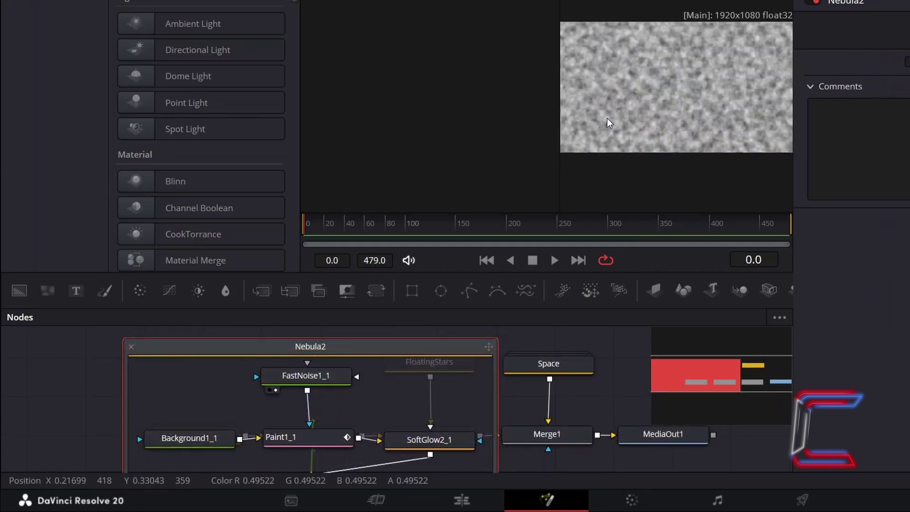
{"action": "left_click", "coordinate": [284, 377]}
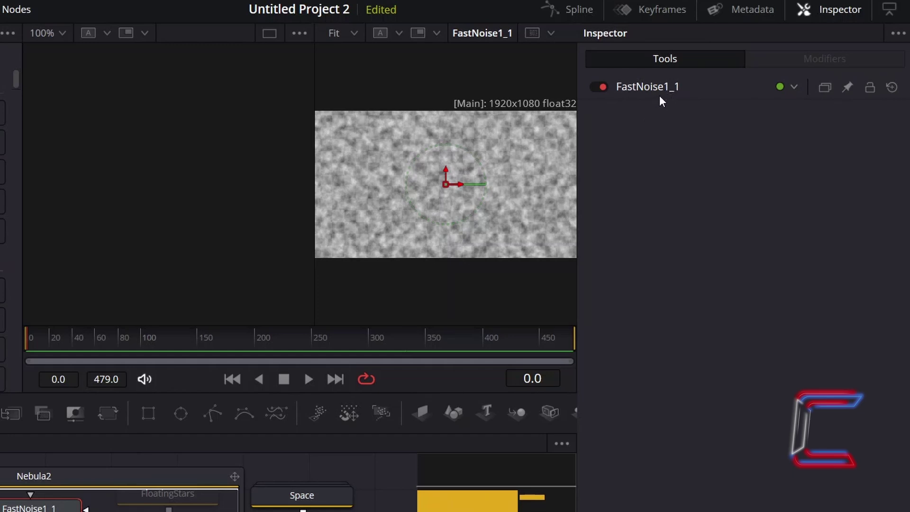
{"action": "left_click", "coordinate": [659, 95]}
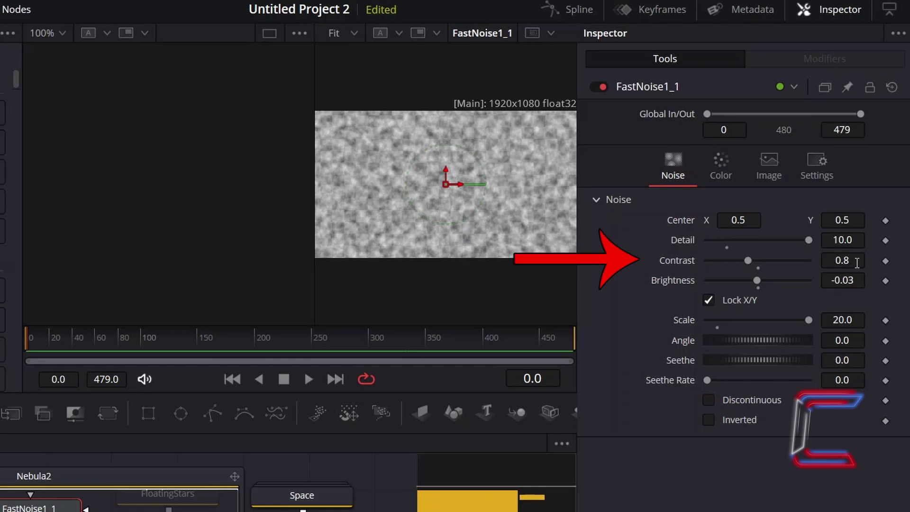
Set FastNoise1_1's Contrast to 1.8 and its Brightness to 0.16.
{"action": "key", "text": "Tab"}
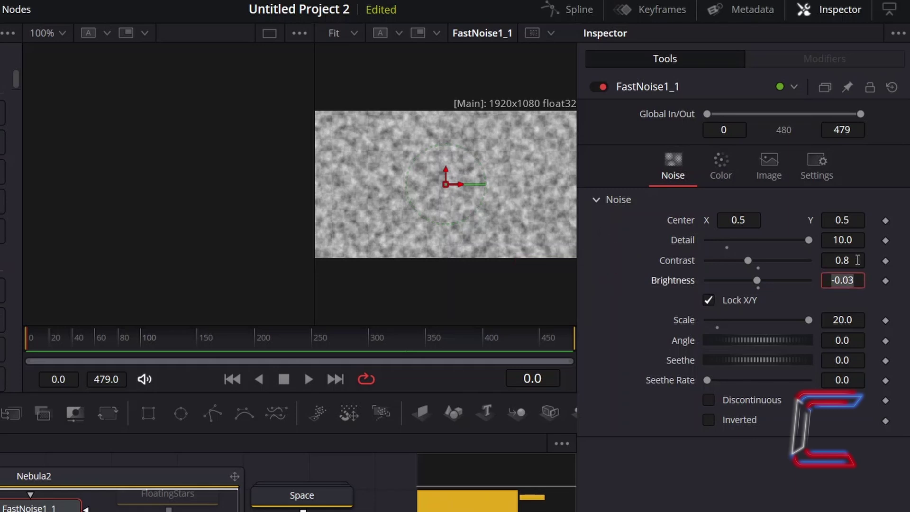
{"action": "left_click", "coordinate": [858, 261]}
{"action": "type", "text": "1.8"}
{"action": "key", "text": "Tab"}
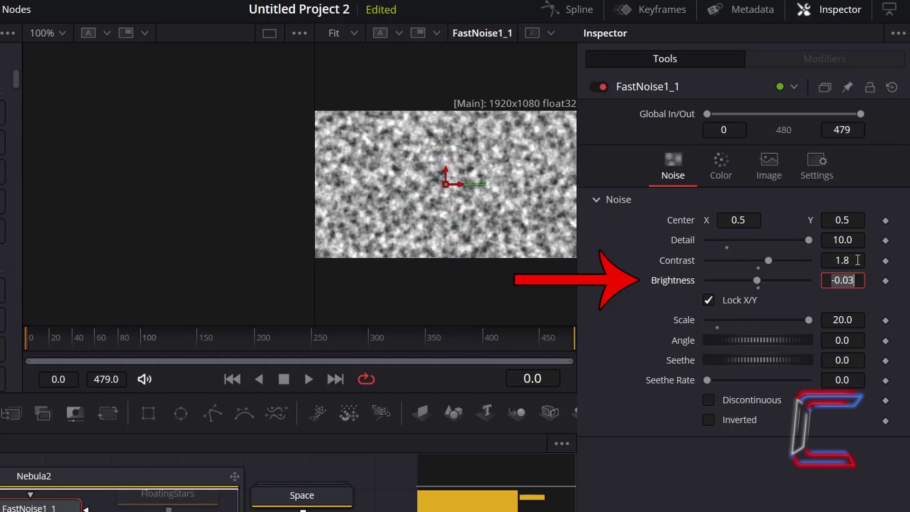
{"action": "left_click_drag", "start_coordinate": [759, 281], "coordinate": [768, 280]}
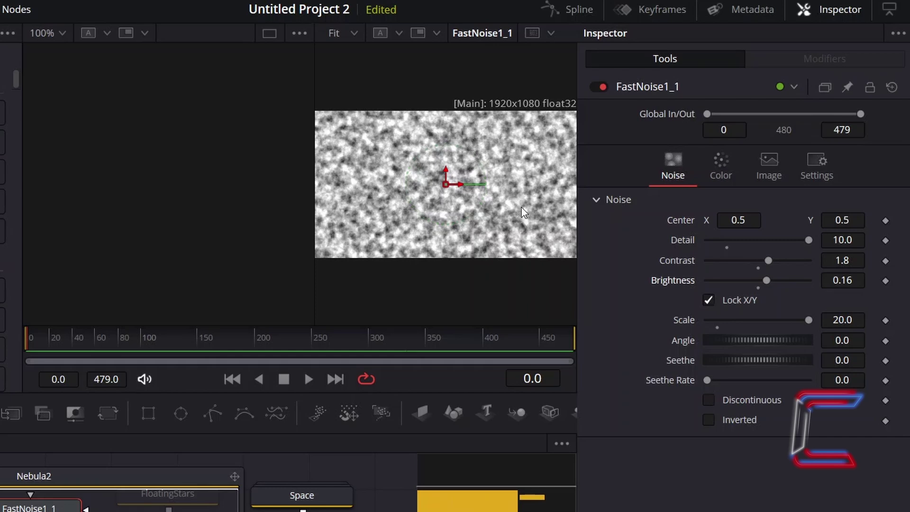
Set FastNoise1_1's Scale to 5, unlock X/Y, and adjust X Scale to 5.67, Y Scale to 2.2 and Angle to 28.7.
{"action": "left_click", "coordinate": [849, 320]}
{"action": "type", "text": "5"}
{"action": "key", "text": "Tab"}
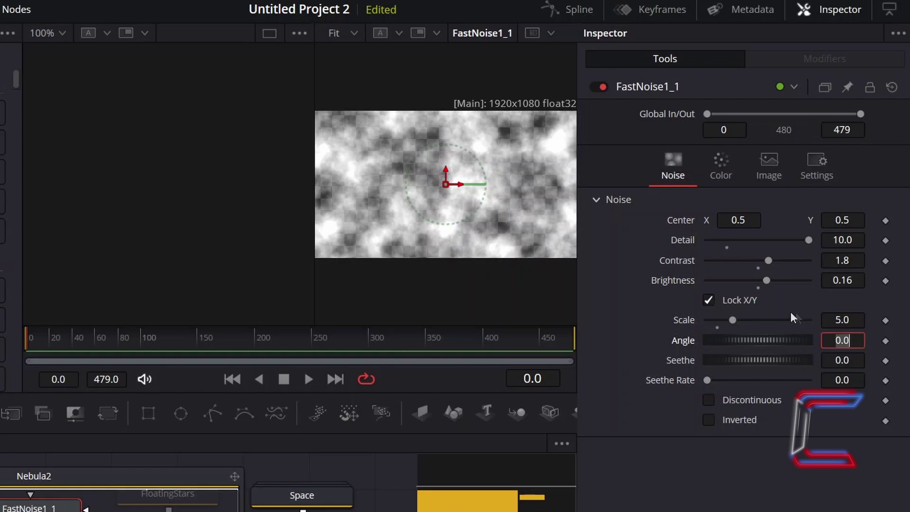
{"action": "left_click", "coordinate": [708, 300]}
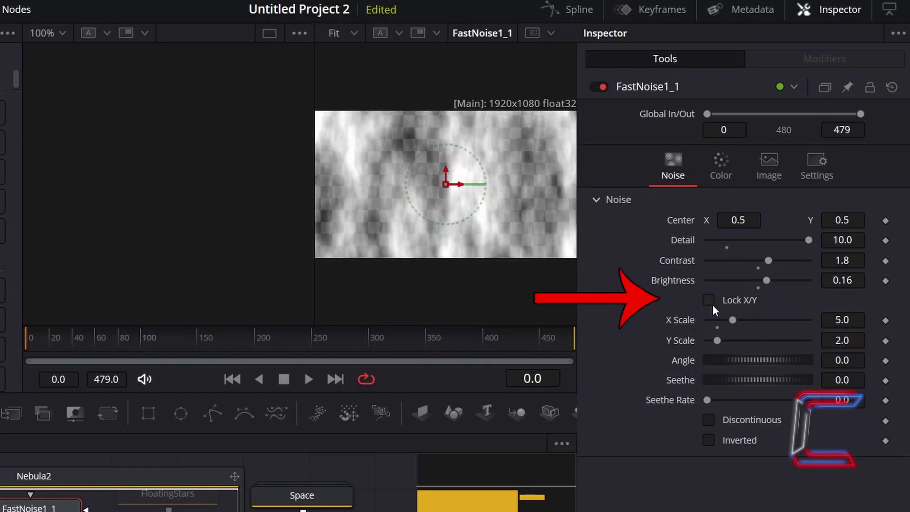
{"action": "left_click_drag", "start_coordinate": [733, 320], "coordinate": [767, 361]}
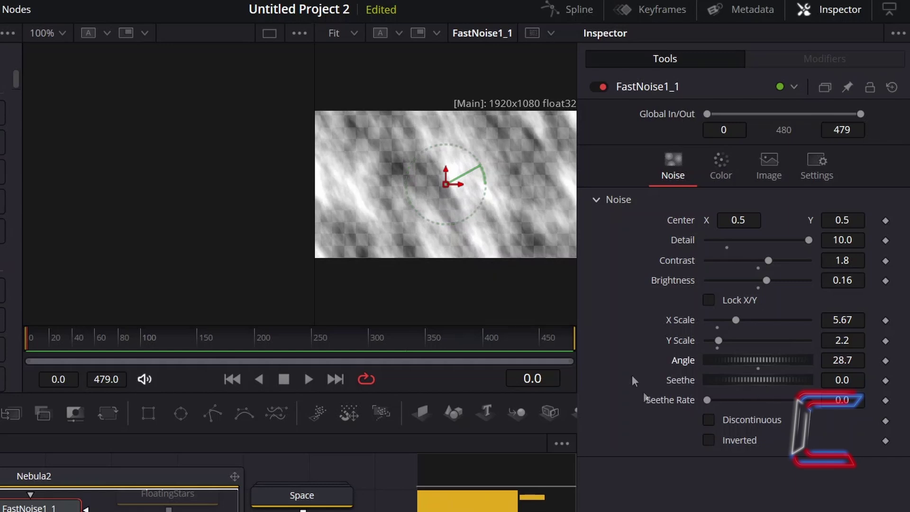